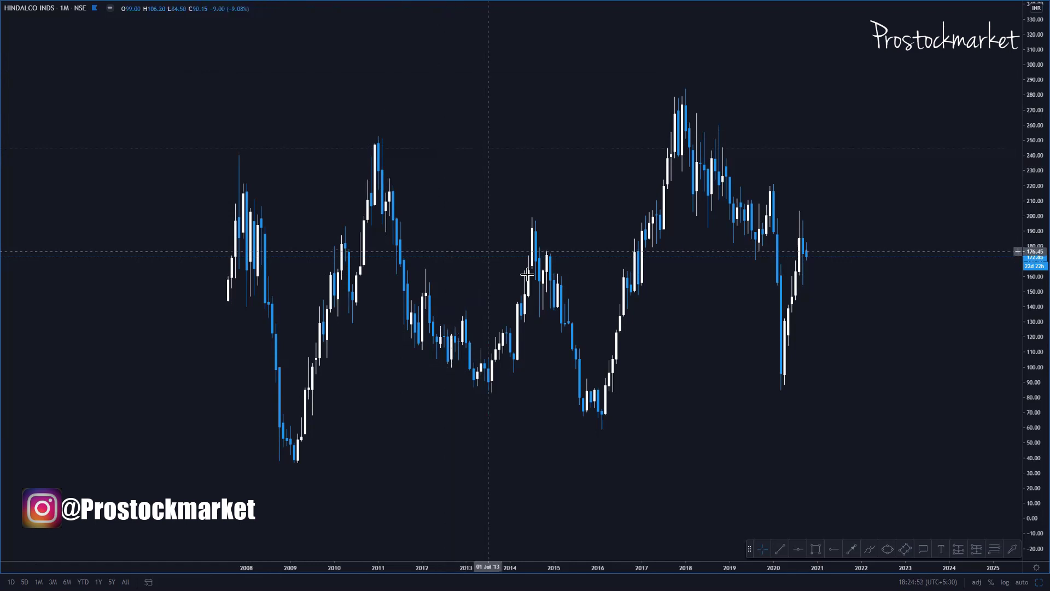
Step: Draw two rising trend lines as a channel: from the late-2007 high past the 2018 peak, and from the 2009 low under the 2016 and 2020 lows
click(781, 550)
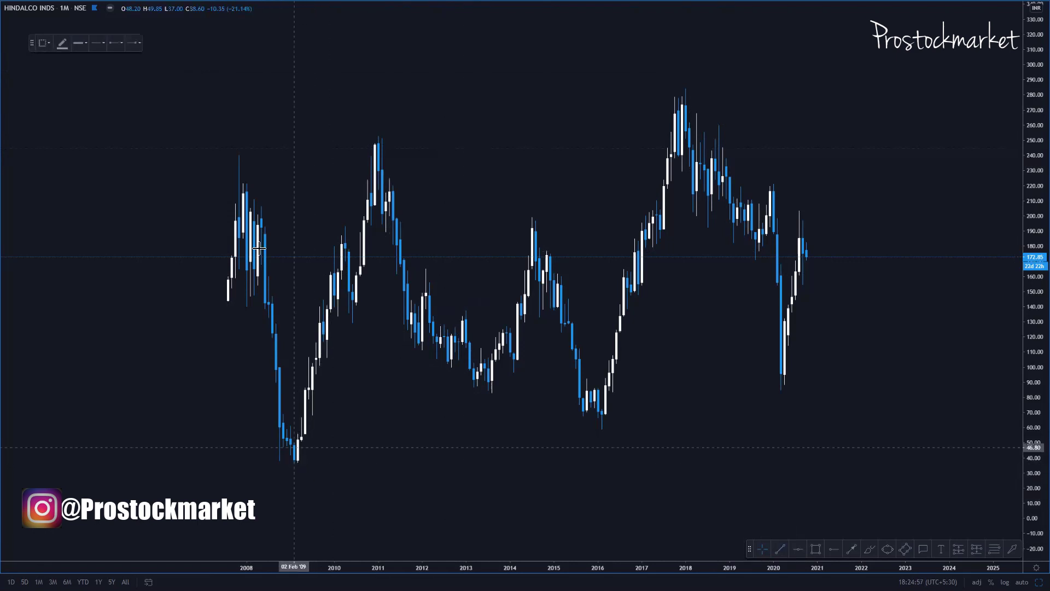
click(235, 155)
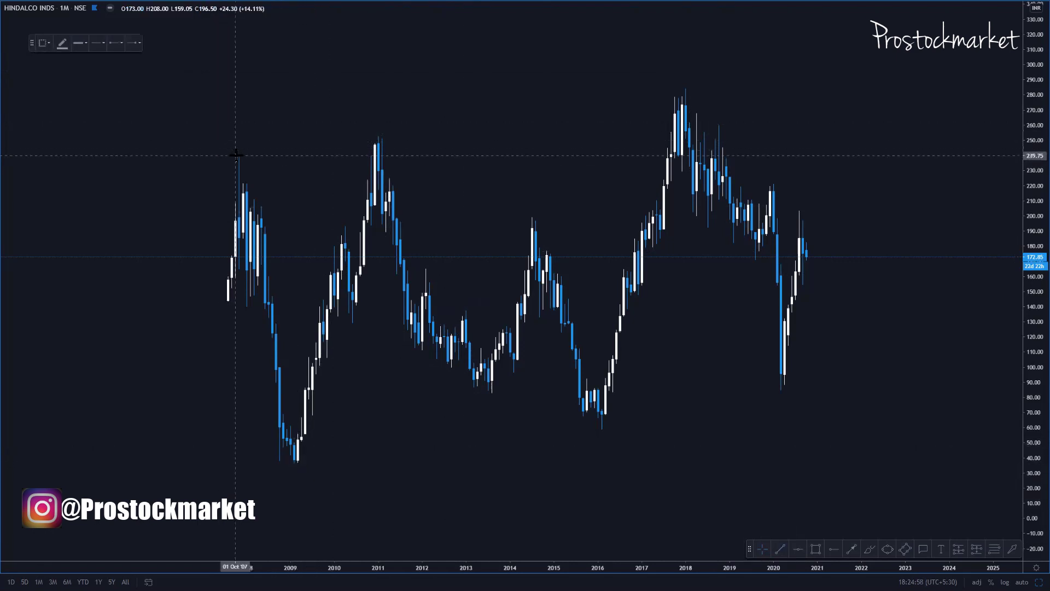
click(791, 86)
click(294, 464)
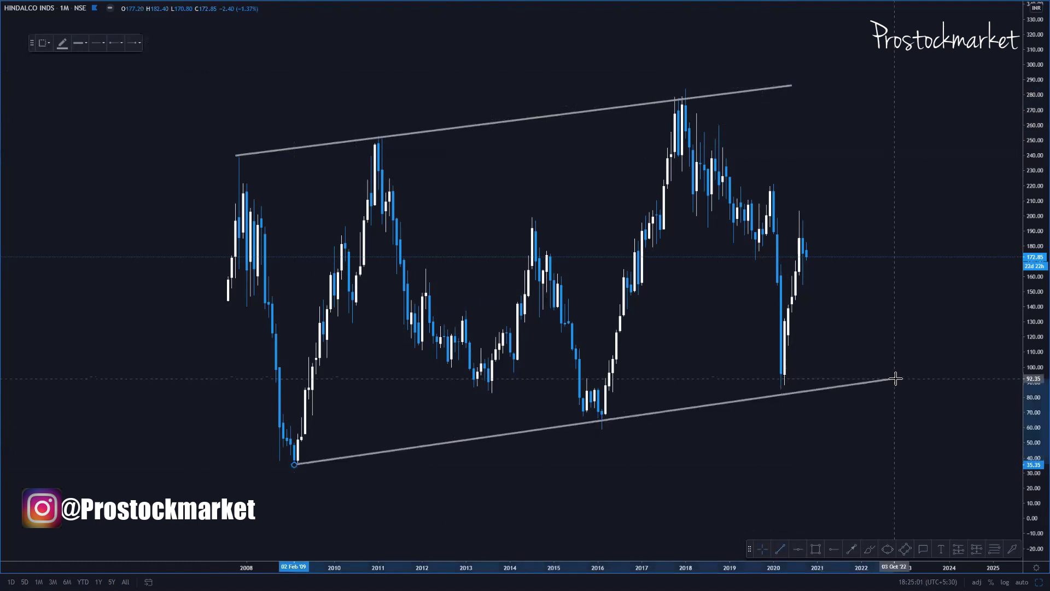
click(923, 367)
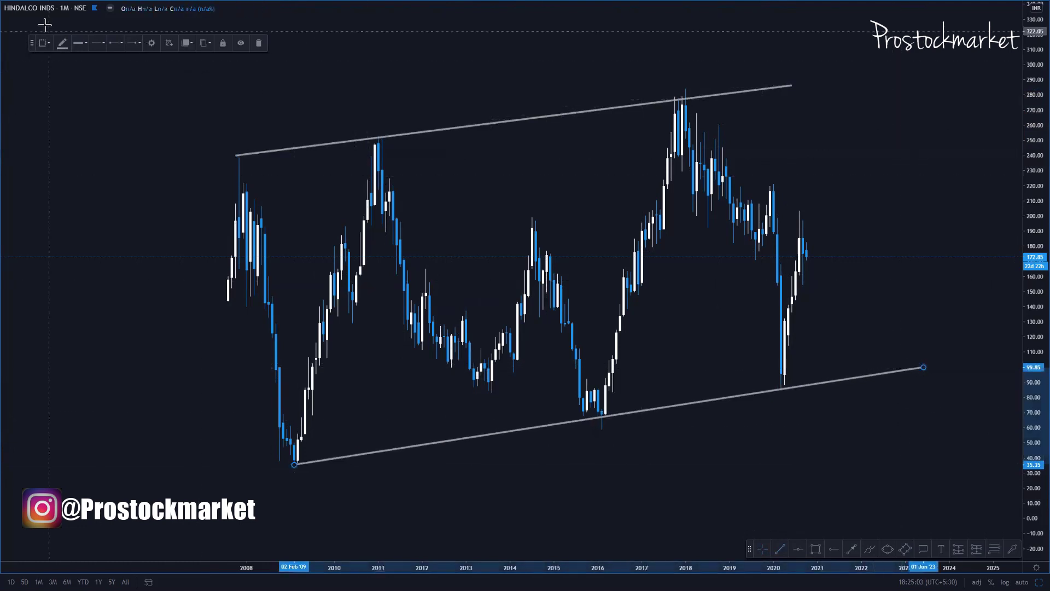
click(660, 326)
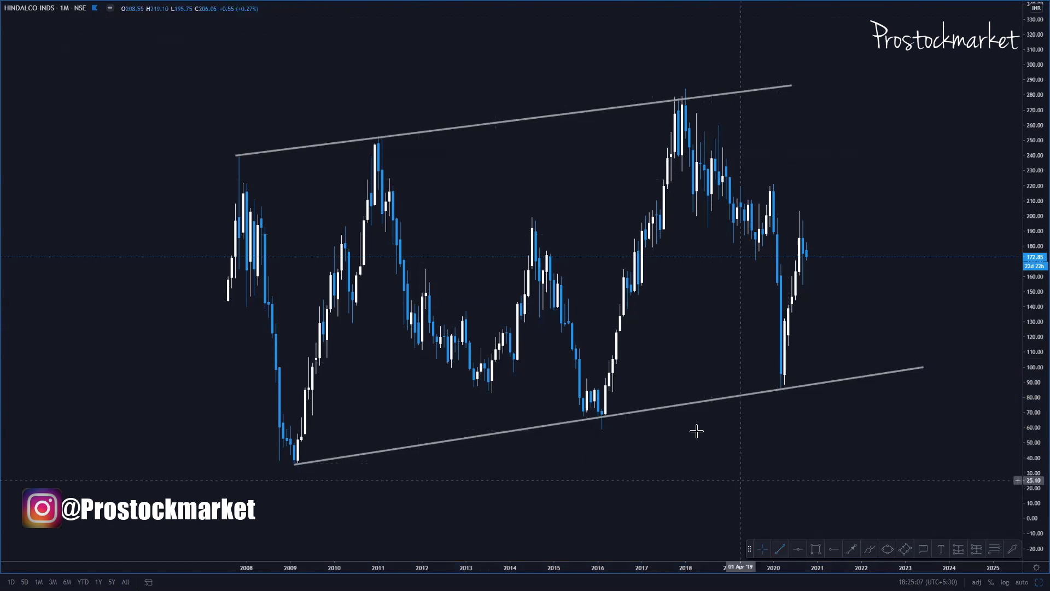
Step: Place yellow horizontal support and resistance lines at about 66.70, 90.20, 133.35, 191.50, 221.95 and 251.50
click(795, 549)
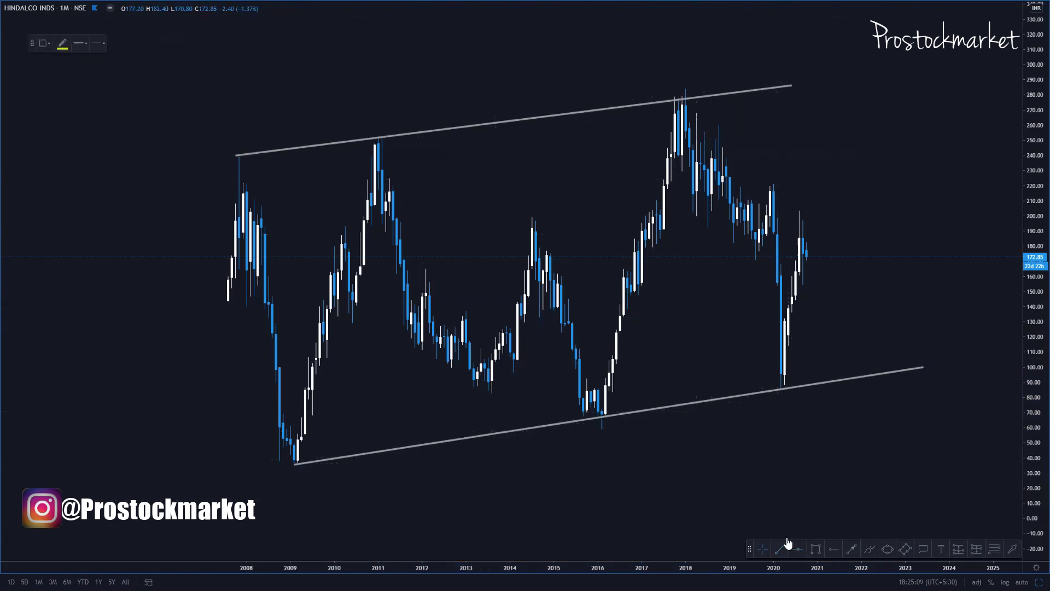
click(635, 417)
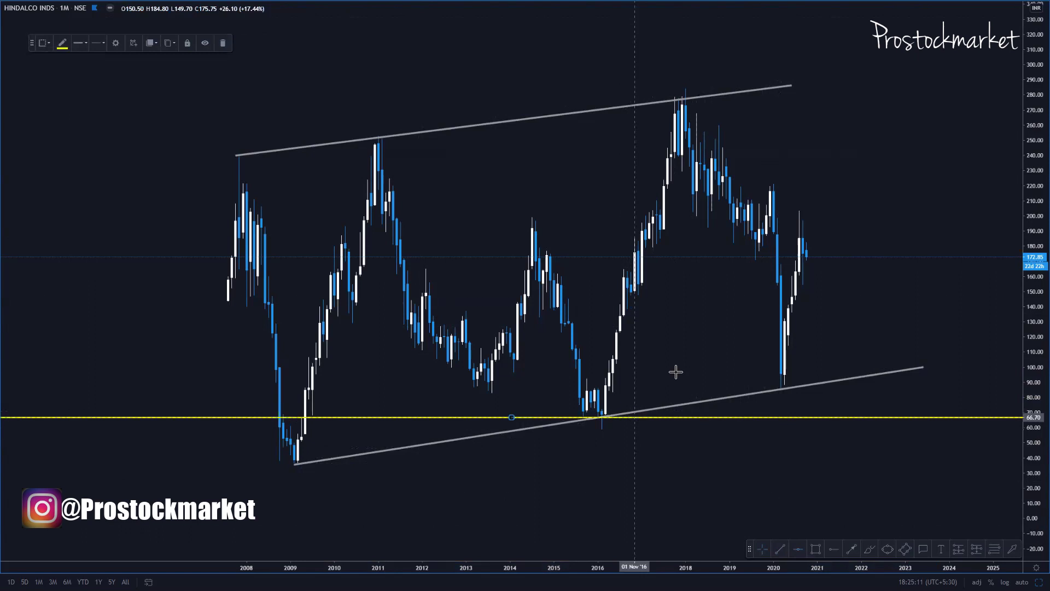
click(764, 382)
click(759, 316)
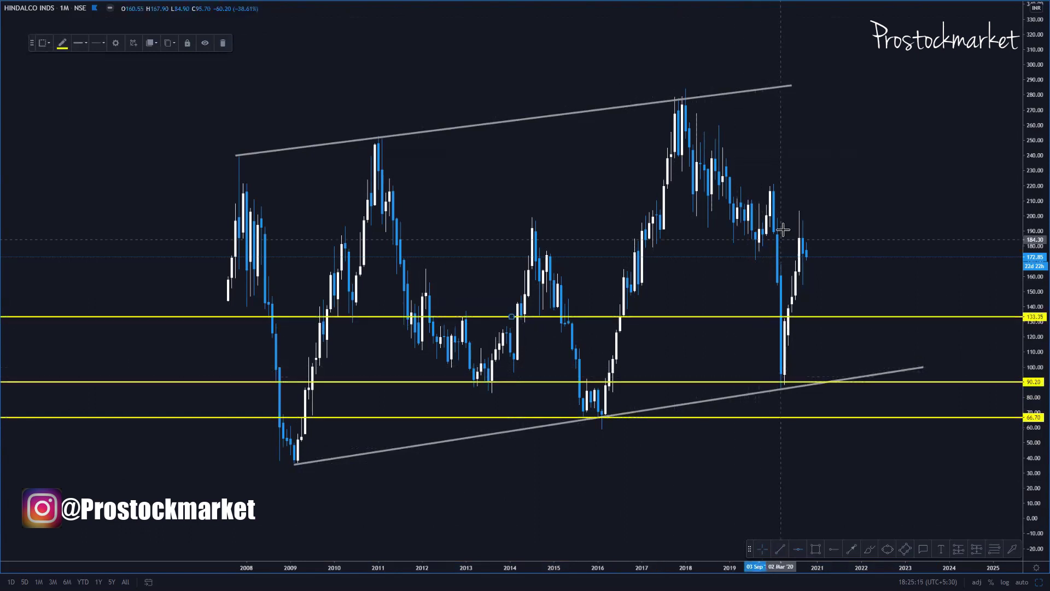
click(779, 228)
click(770, 182)
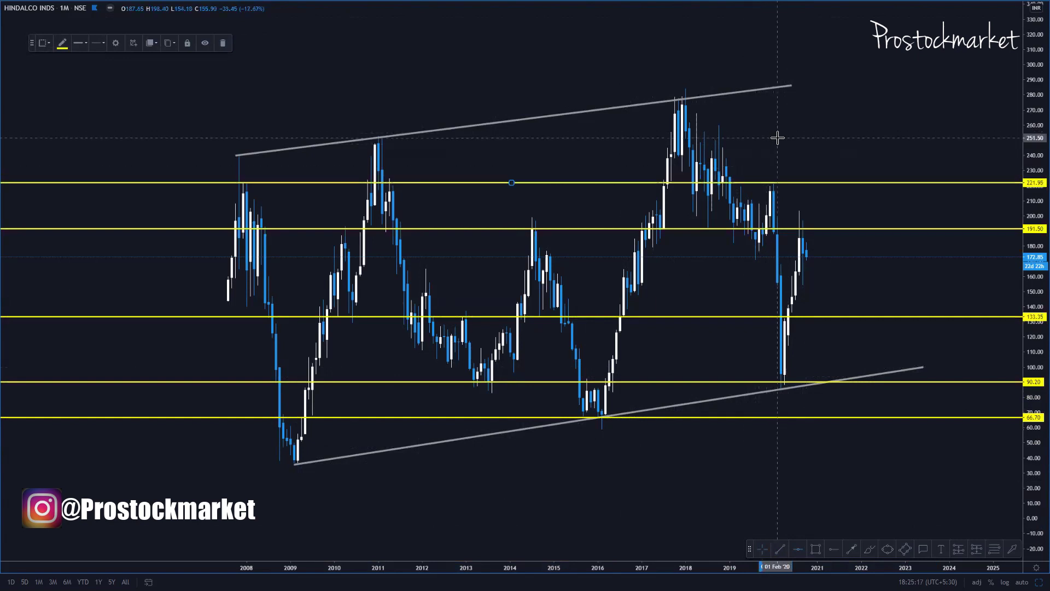
click(777, 138)
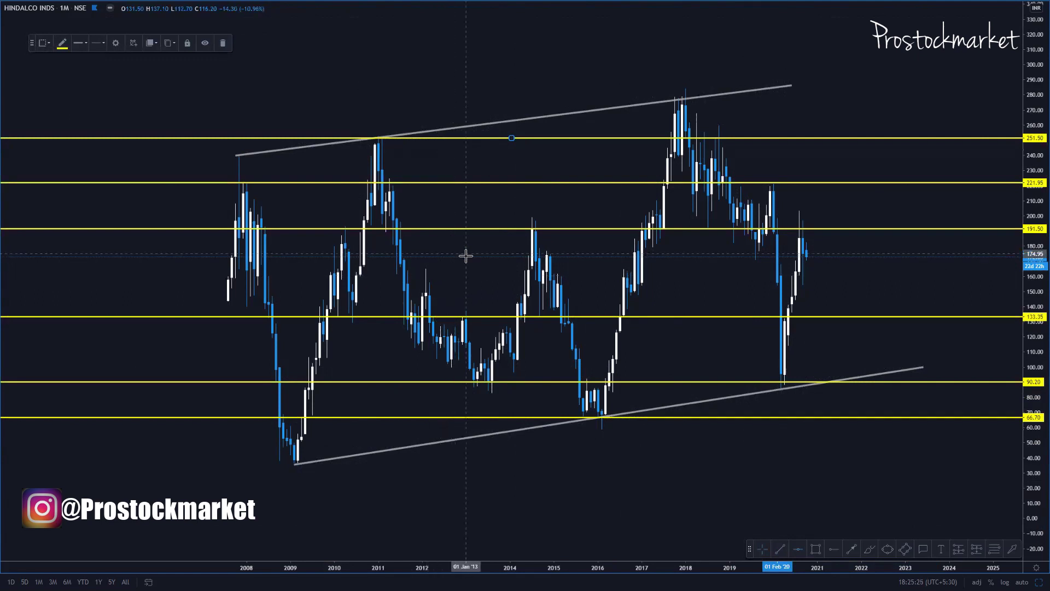
click(676, 282)
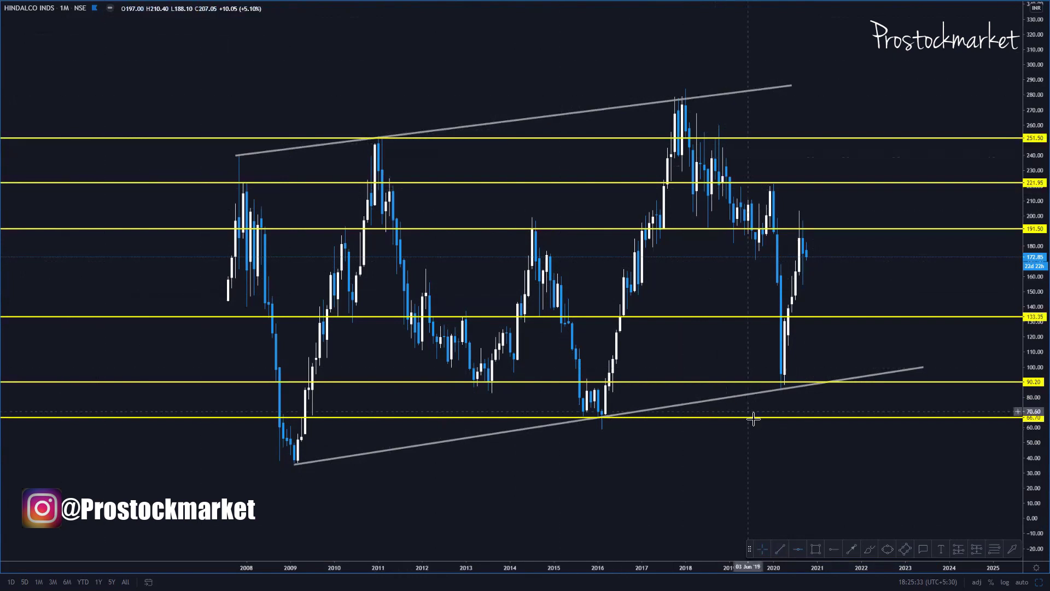
Step: Change the chart interval to 1 week
text(1)
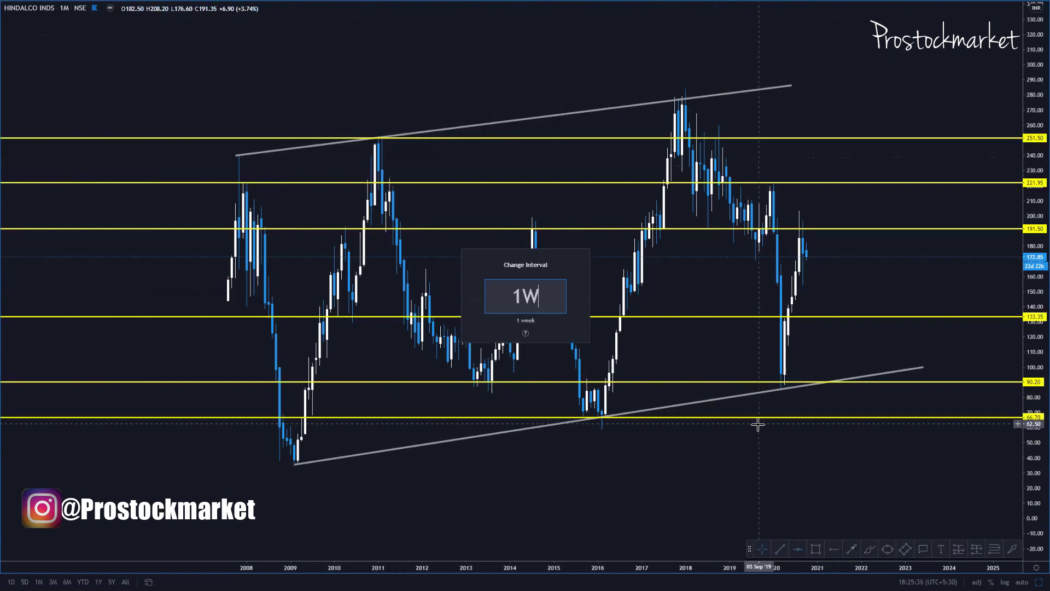
text(W)
key(Return)
Step: Draw two falling trend lines: from the 2018 peak over the highs into May 2021, and between the October 2017 and March 2020 lows
scroll(773, 300, down, 3)
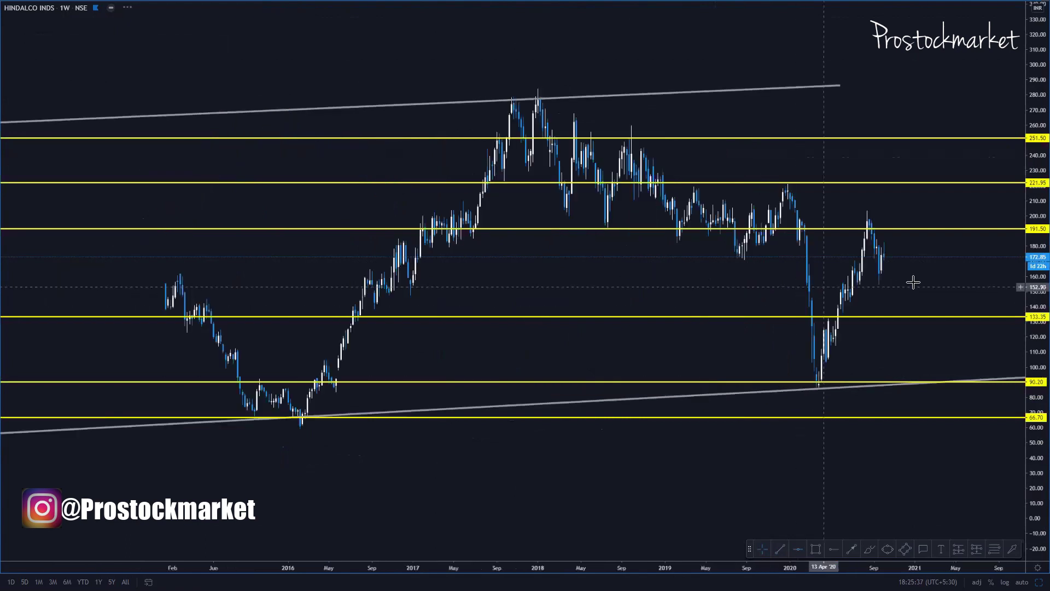
drag(973, 282, 905, 321)
drag(1035, 312, 1035, 235)
drag(973, 244, 933, 246)
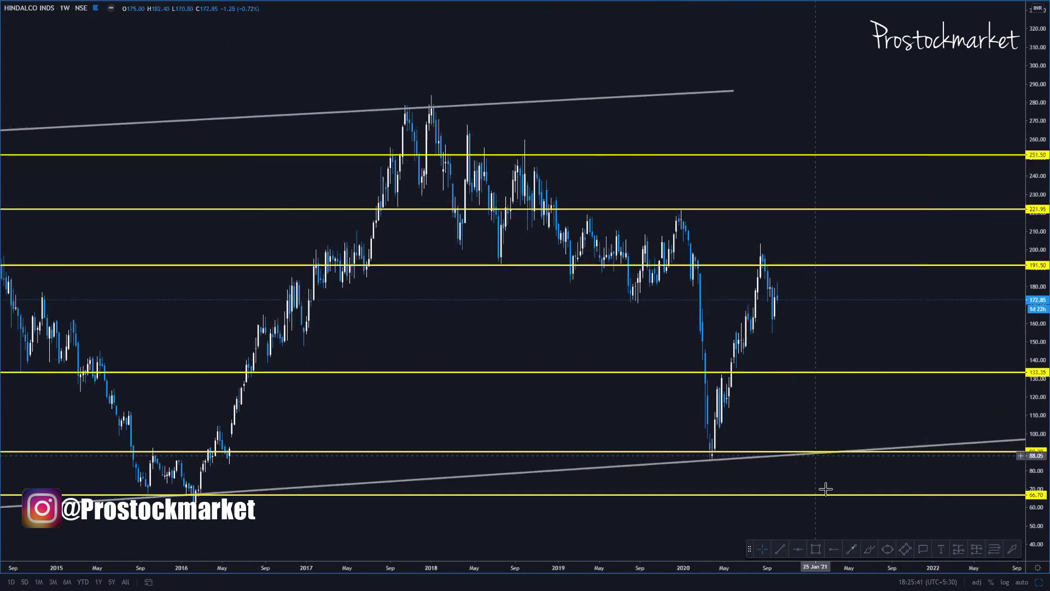
click(782, 549)
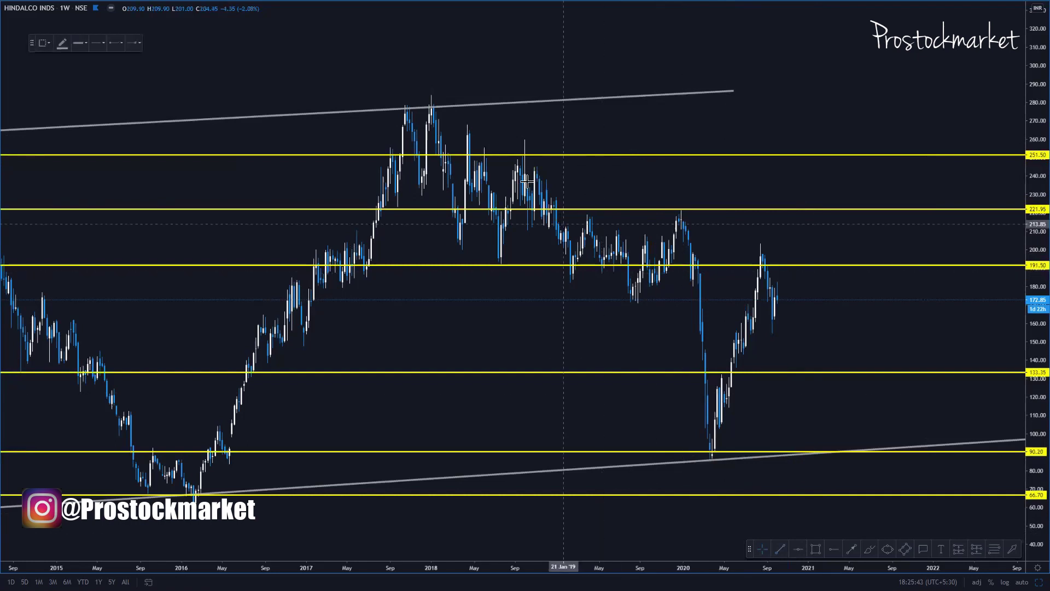
click(429, 88)
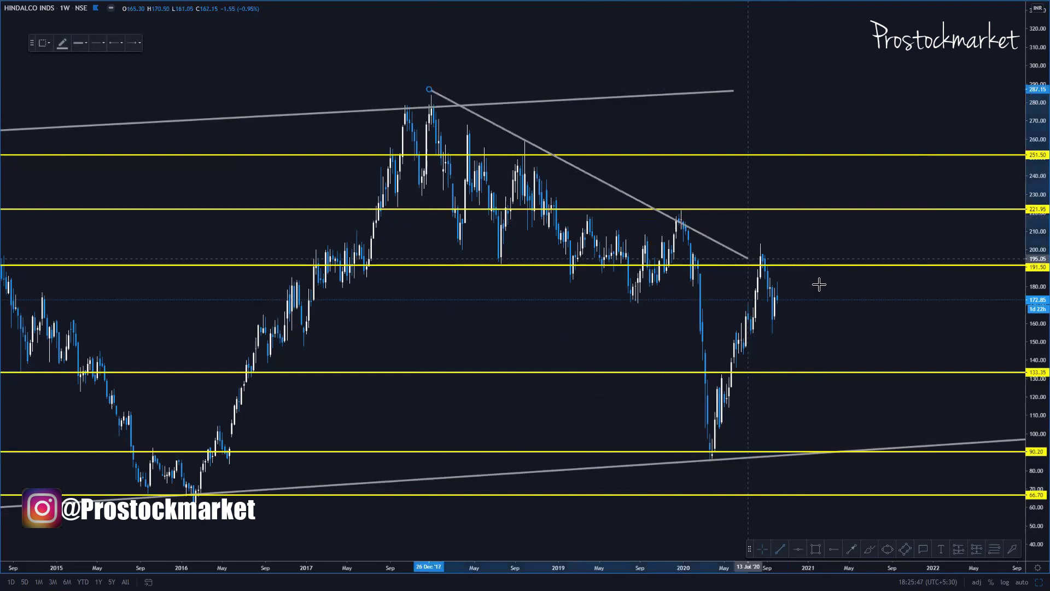
click(854, 302)
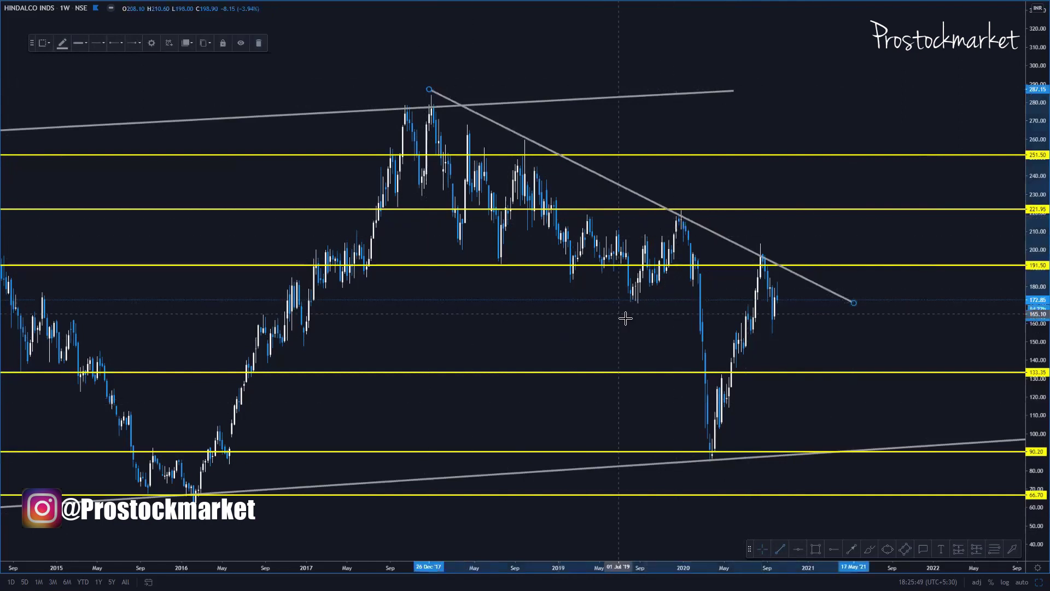
click(711, 461)
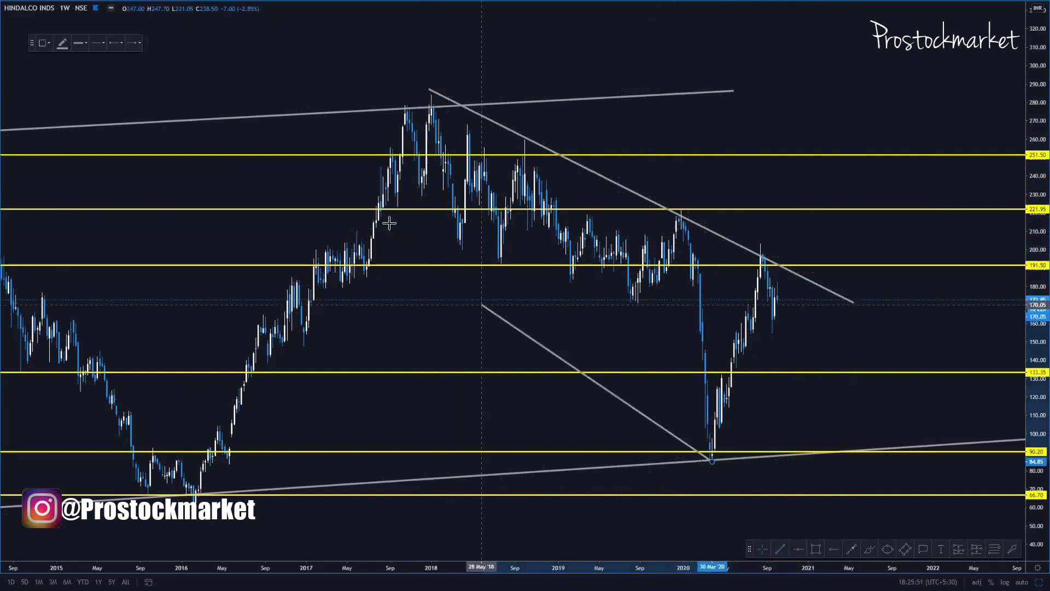
click(399, 196)
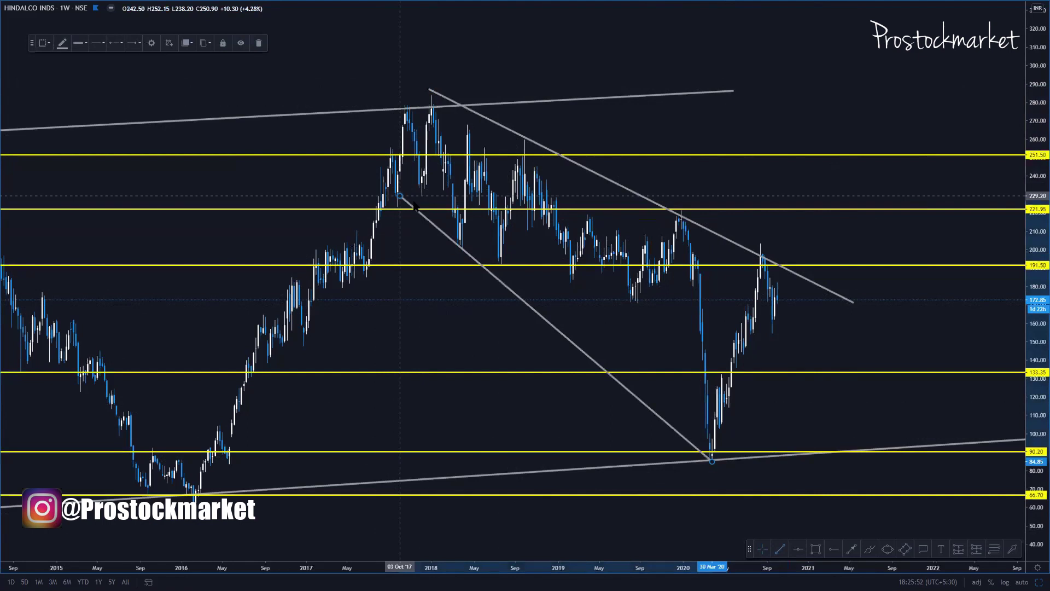
click(886, 310)
Step: Set the horizontal line colour to orange and place intermediate levels at about 155.80, 174.45, 204.90, 235.20, 265.90 and 105.10
scroll(870, 327, up, 4)
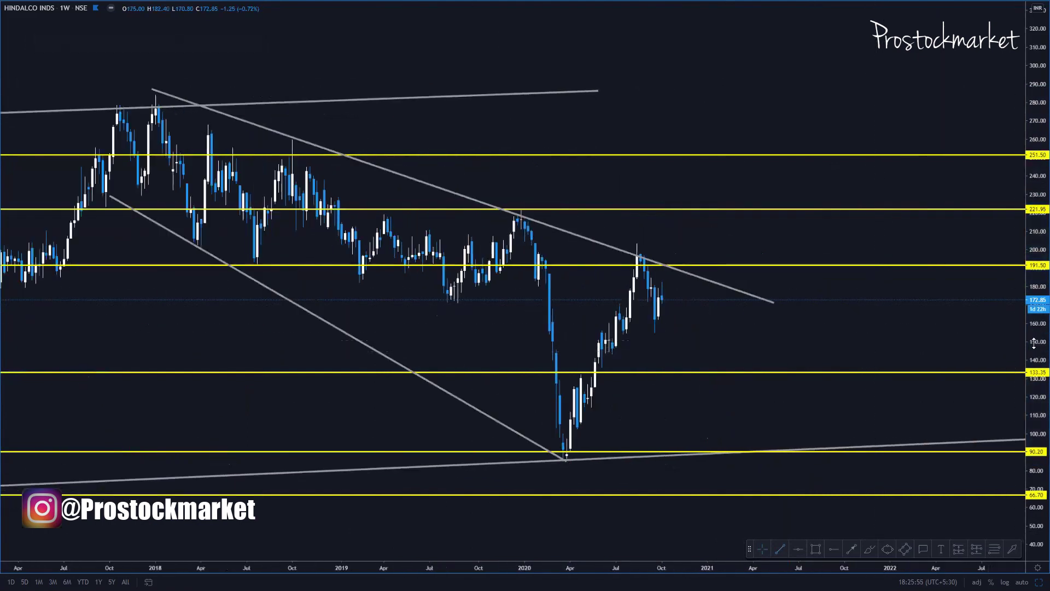
drag(1034, 345, 1034, 276)
drag(830, 352, 875, 351)
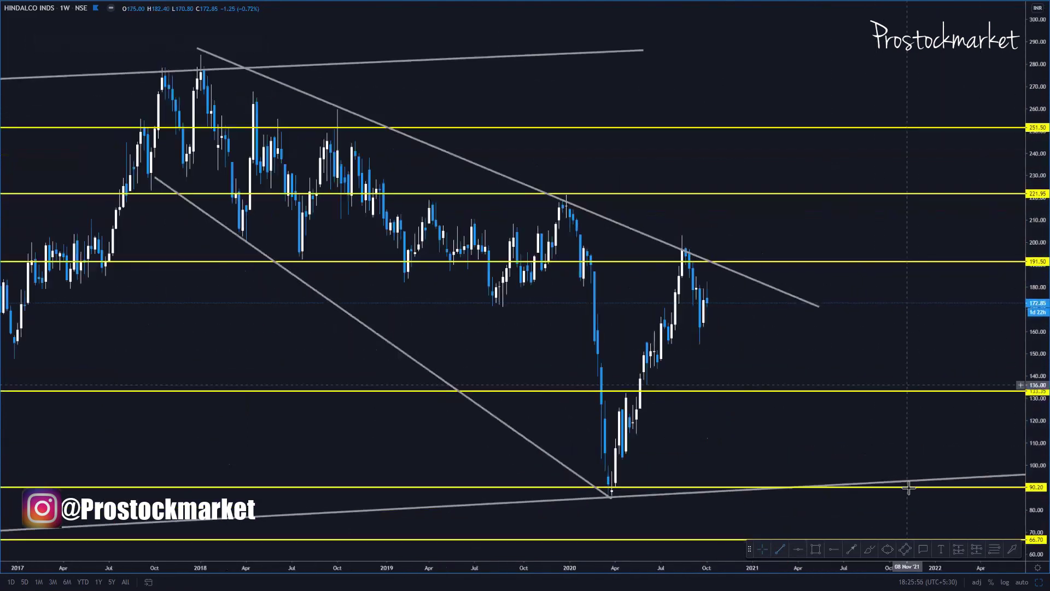
click(799, 549)
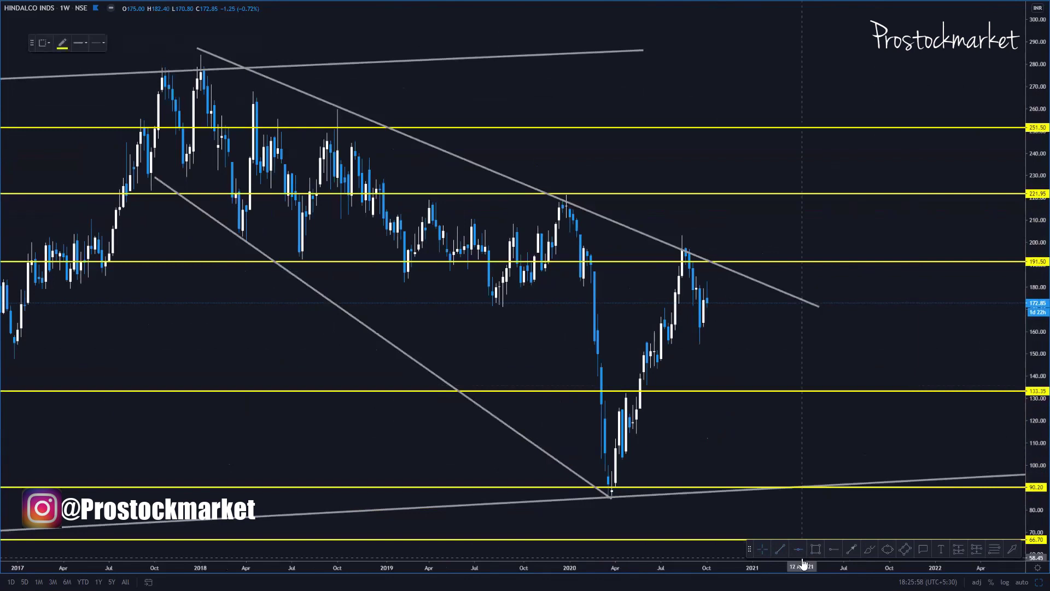
click(62, 42)
click(76, 70)
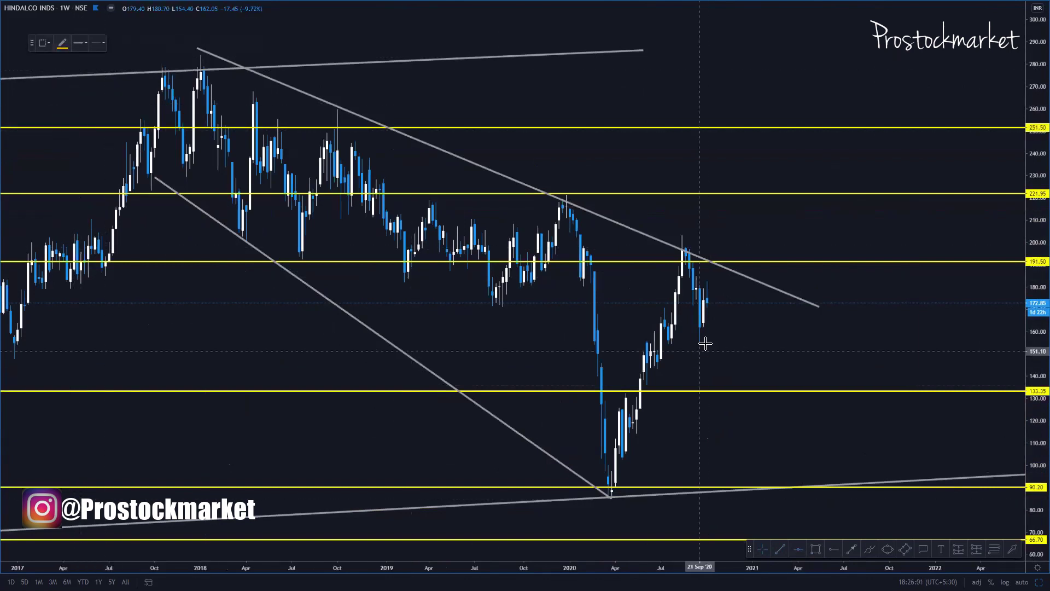
click(697, 328)
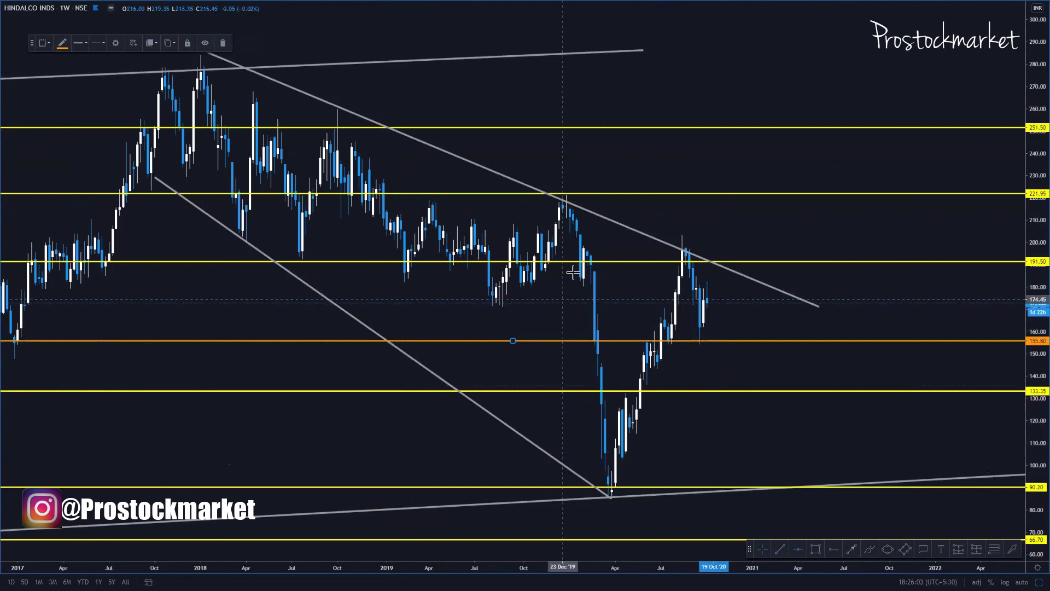
click(563, 299)
click(583, 232)
click(378, 164)
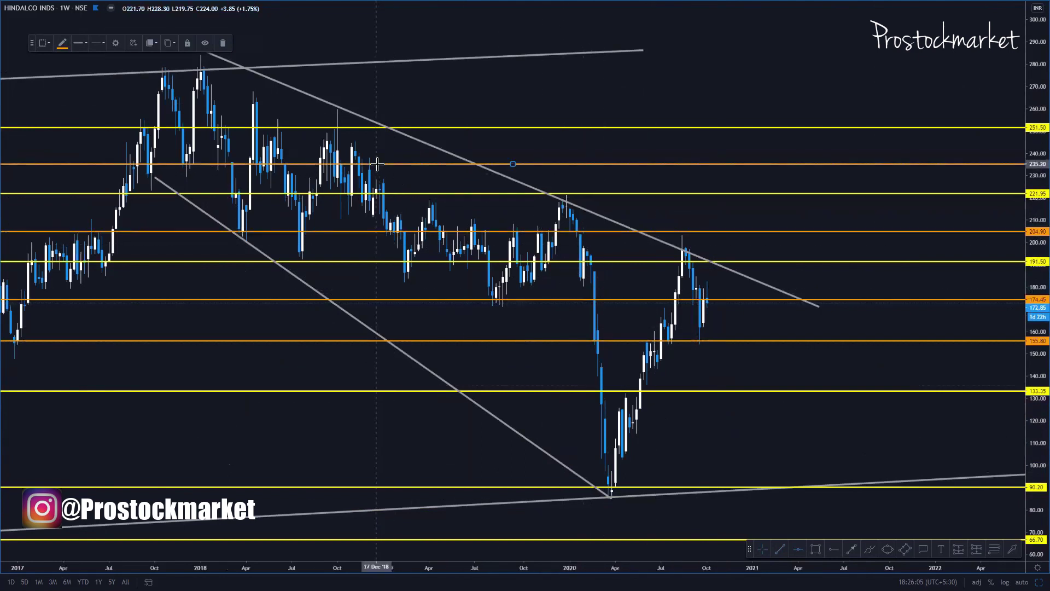
click(264, 95)
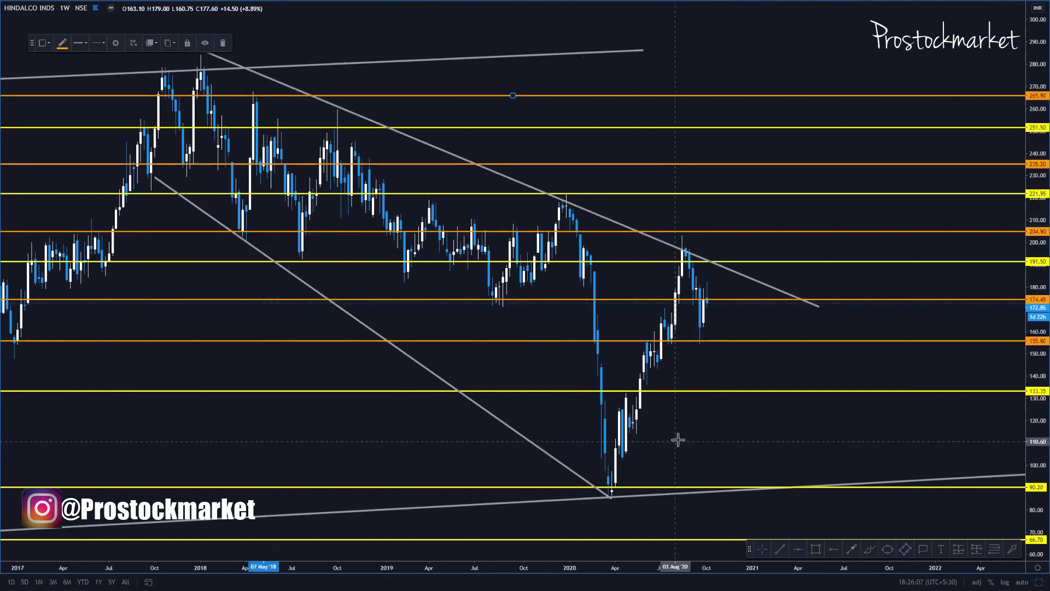
click(705, 454)
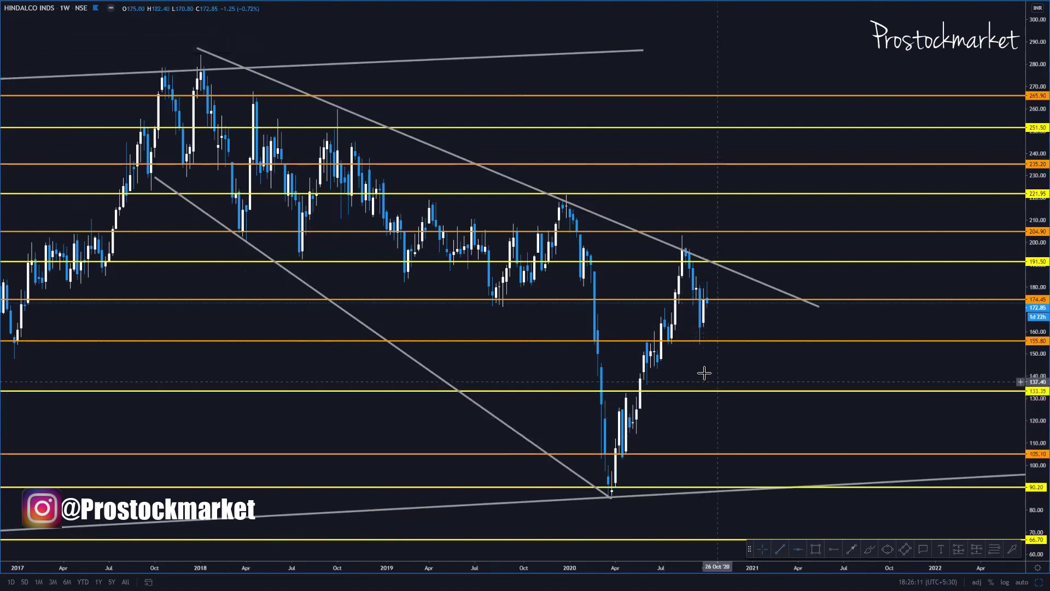
Step: Sketch a freehand projection from the falling zigzag up to about 270, circle that target, and erase the markings
scroll(730, 352, up, 1)
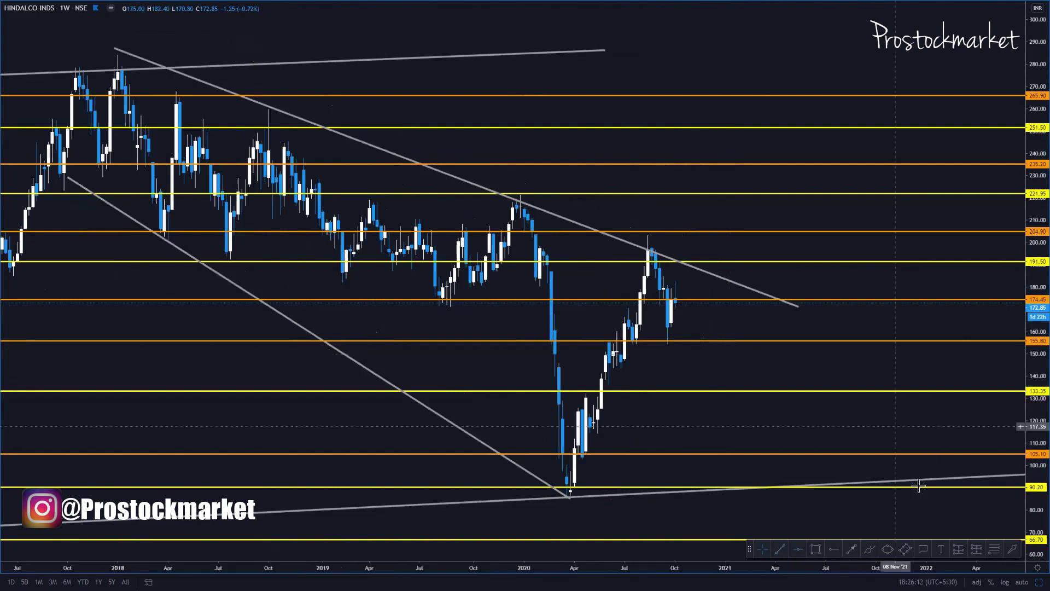
scroll(377, 162, down, 3)
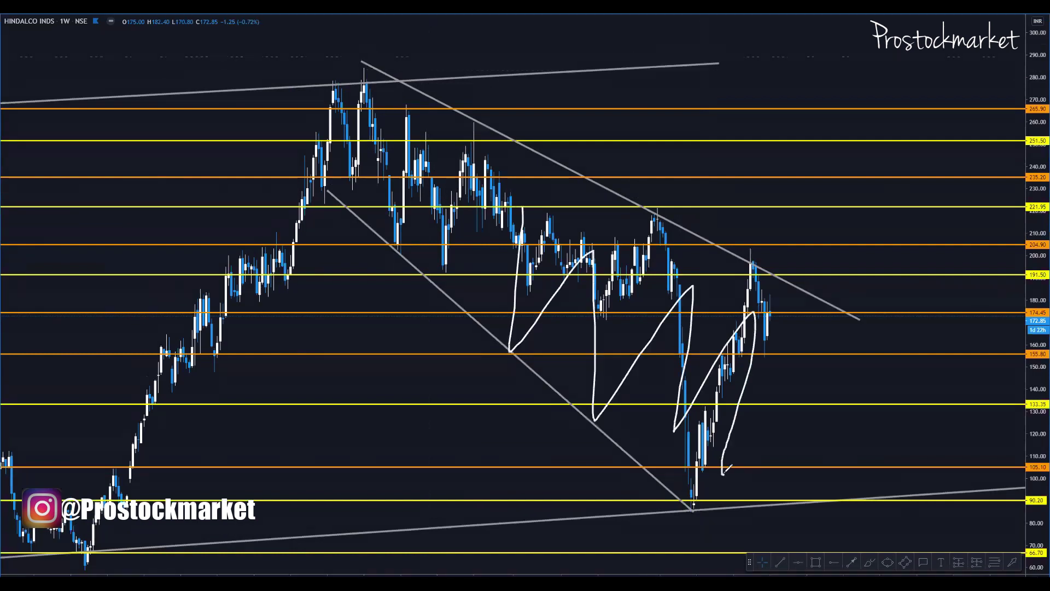
drag(946, 170, 1001, 78)
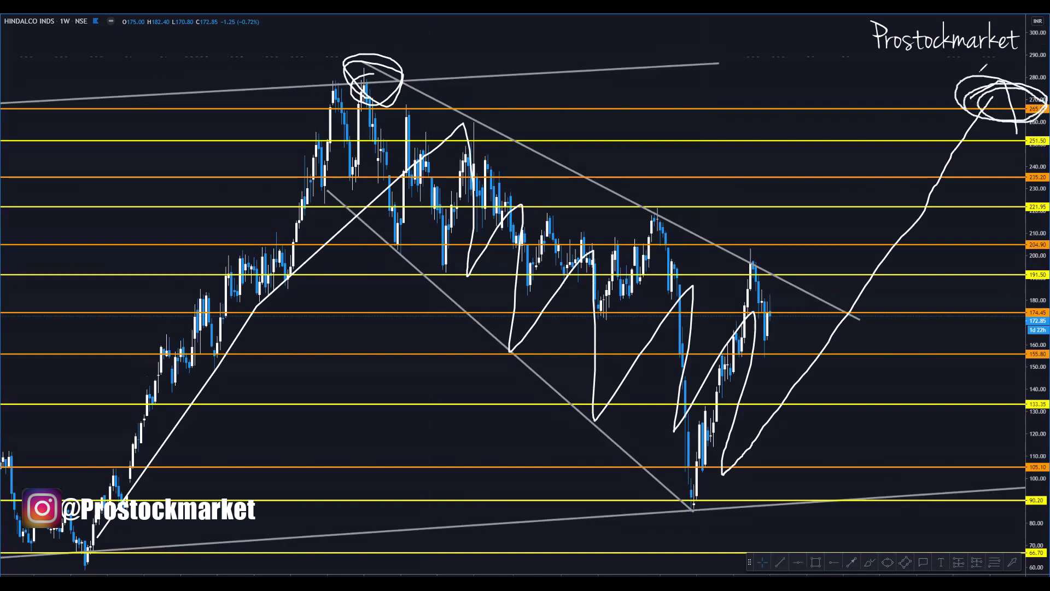
key(e)
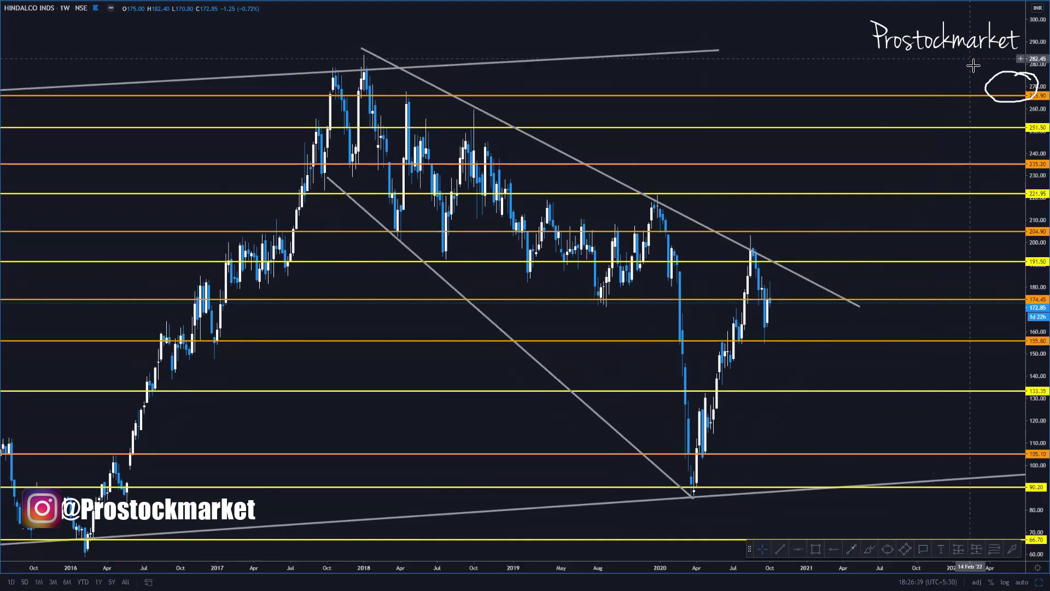
key(e)
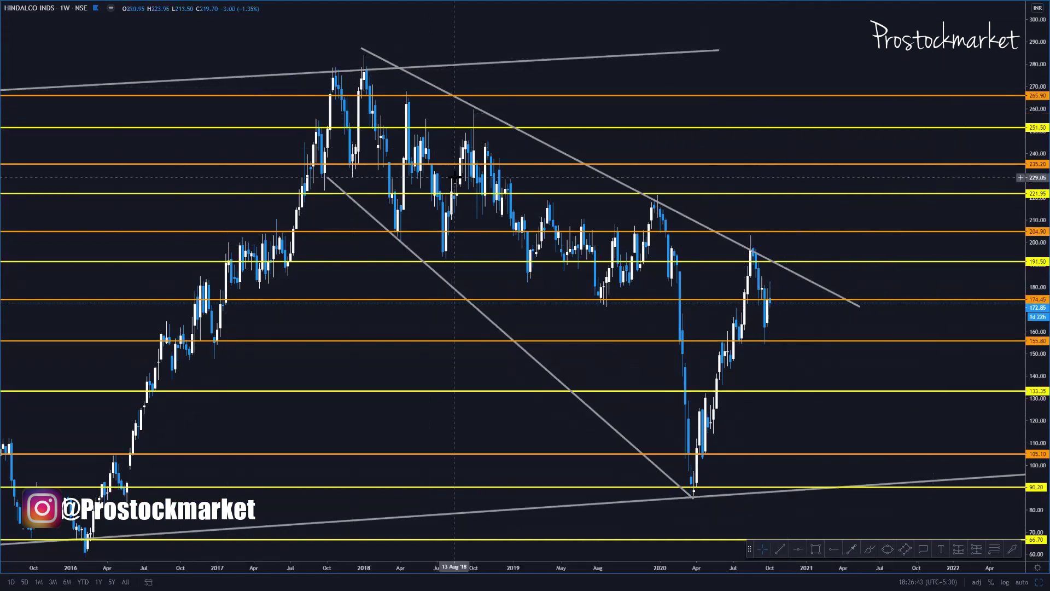
Step: Change the chart interval to 1 day and bring the 2020 price action into focus
text(1D)
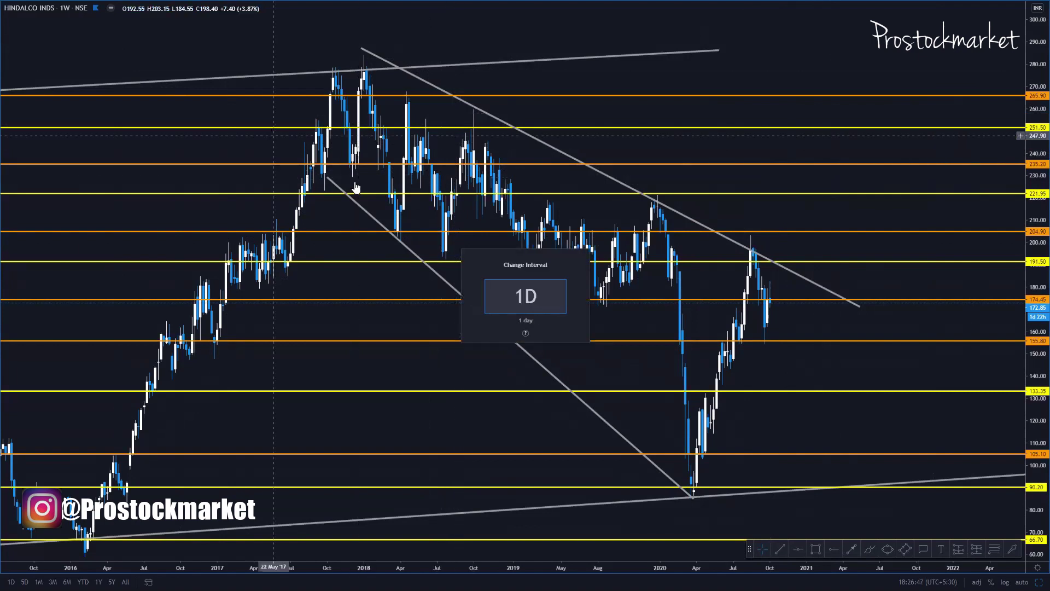
key(Return)
scroll(559, 281, down, 5)
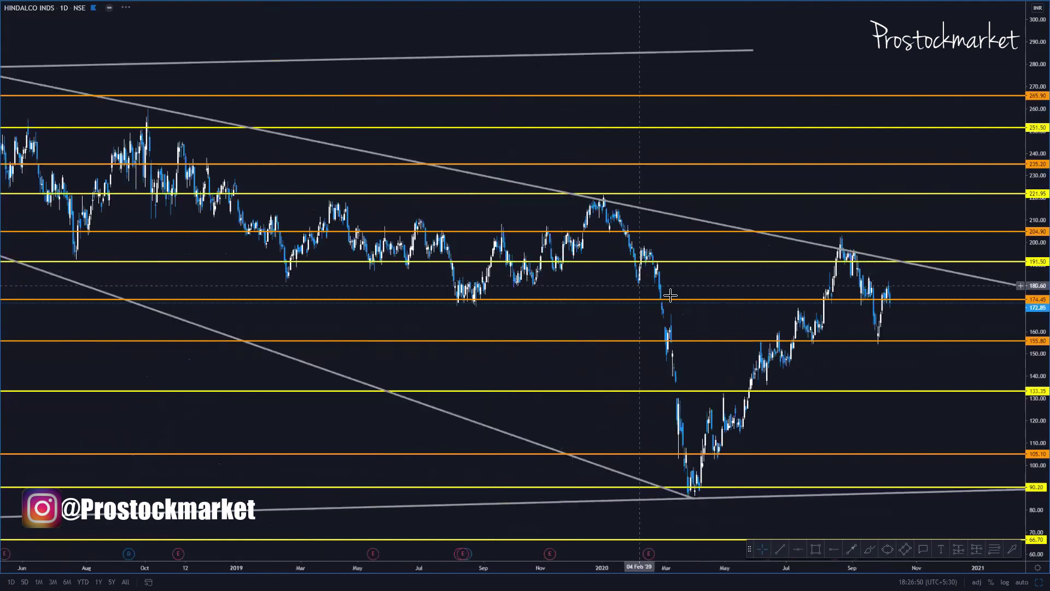
scroll(706, 349, up, 6)
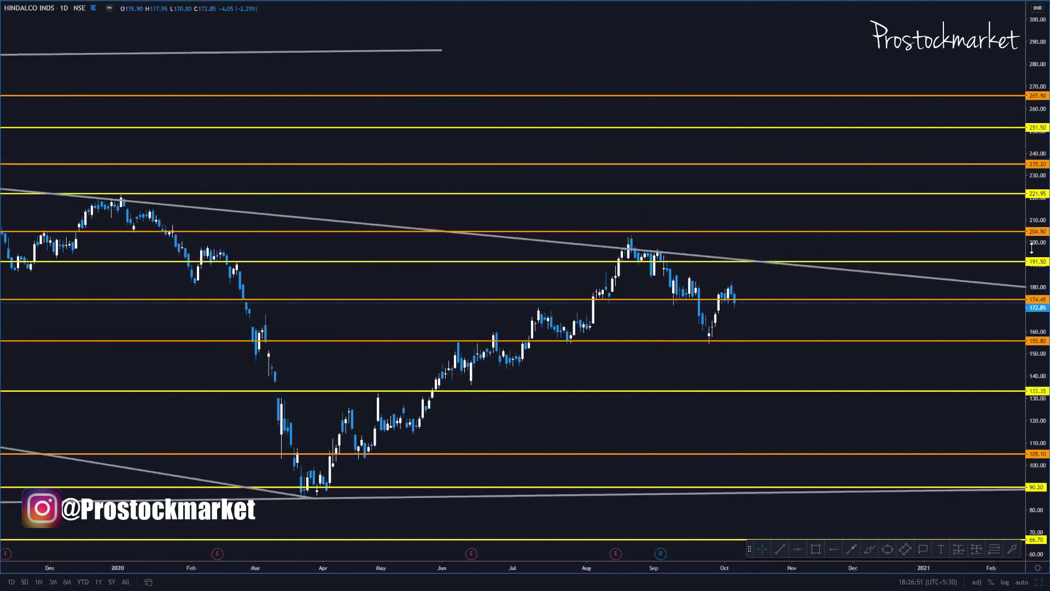
Step: Draw two rising trend lines: from about 87.60 on 1 April 2020 to 191.30 on 24 September, and from 118.20 to 205.10 on 28 August
drag(1033, 386, 1033, 235)
drag(927, 318, 945, 217)
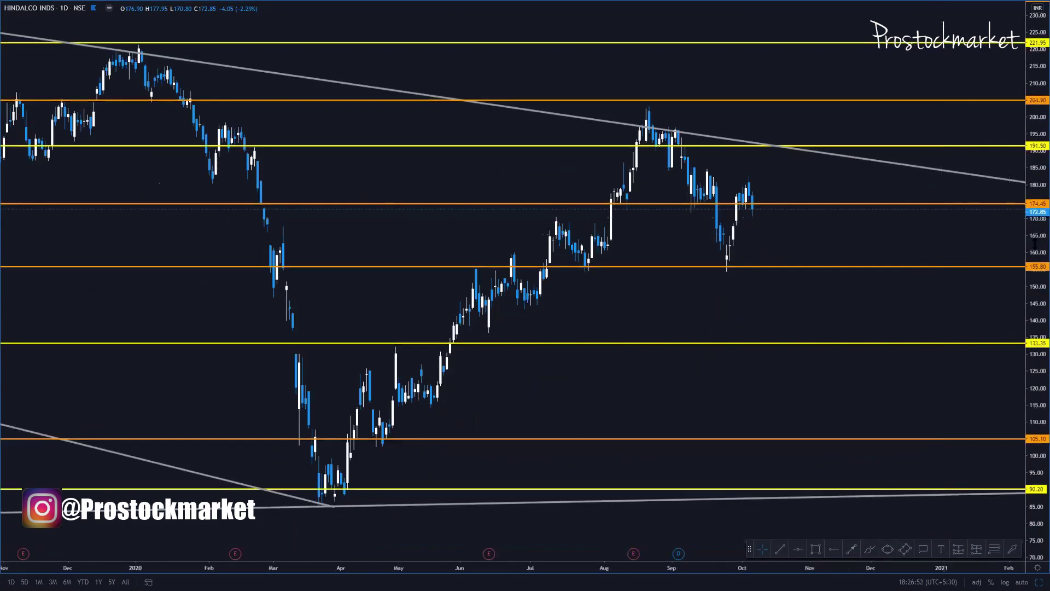
scroll(958, 228, up, 3)
scroll(903, 229, up, 2)
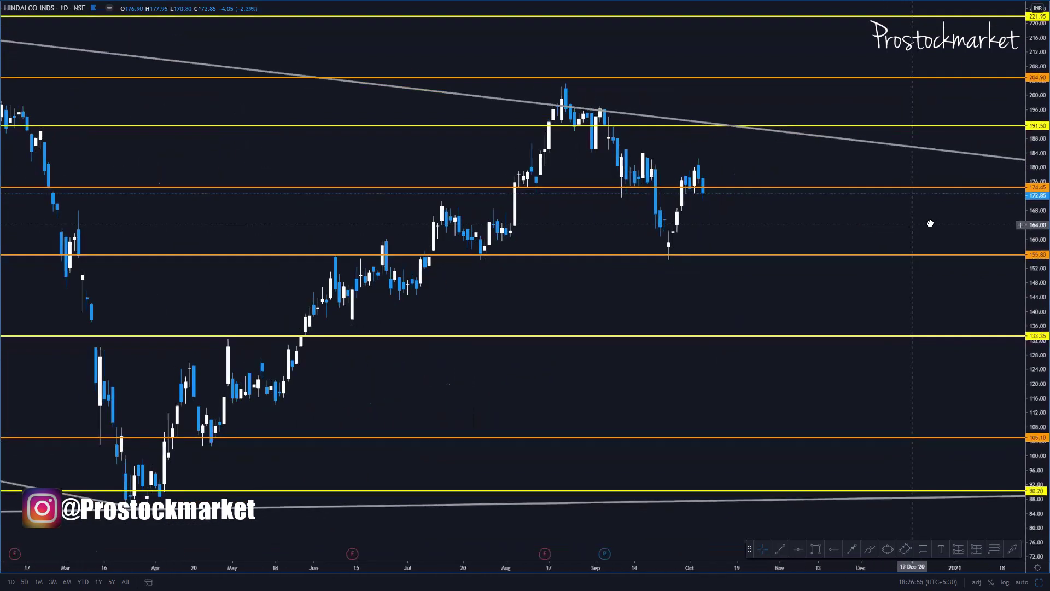
click(779, 546)
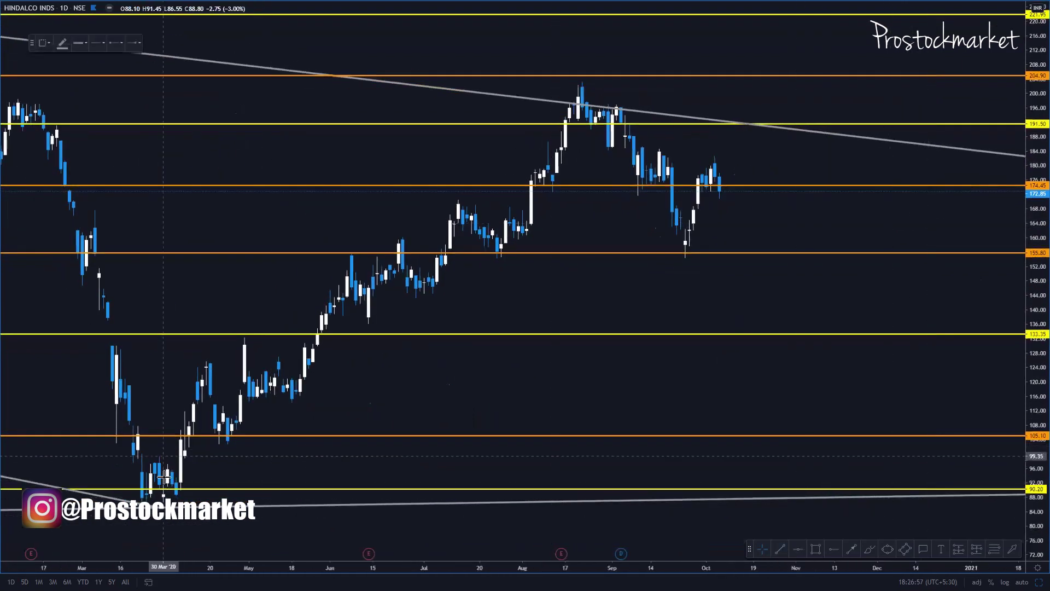
click(173, 495)
click(685, 125)
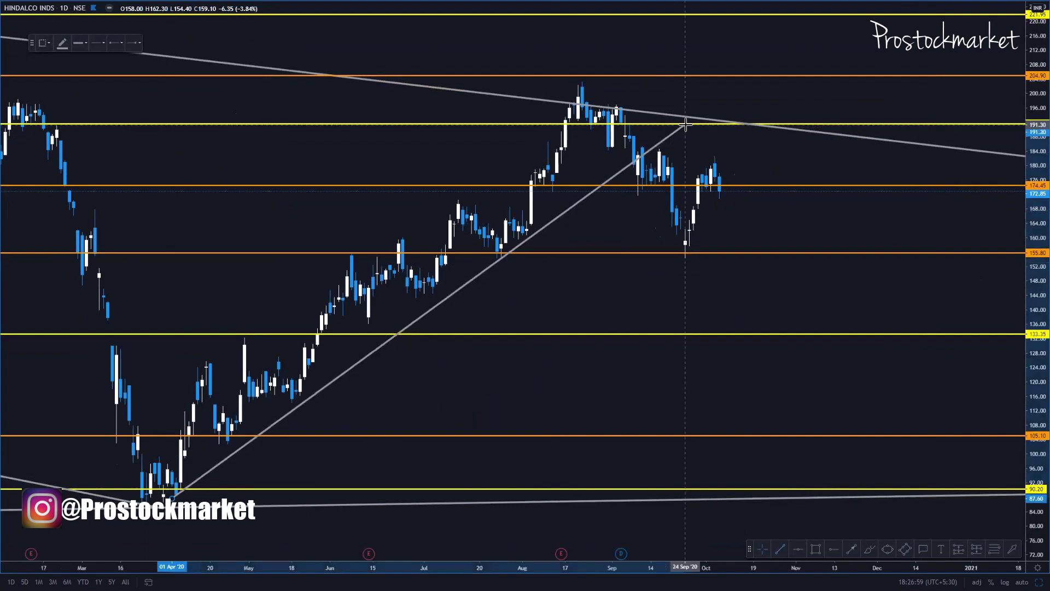
click(172, 388)
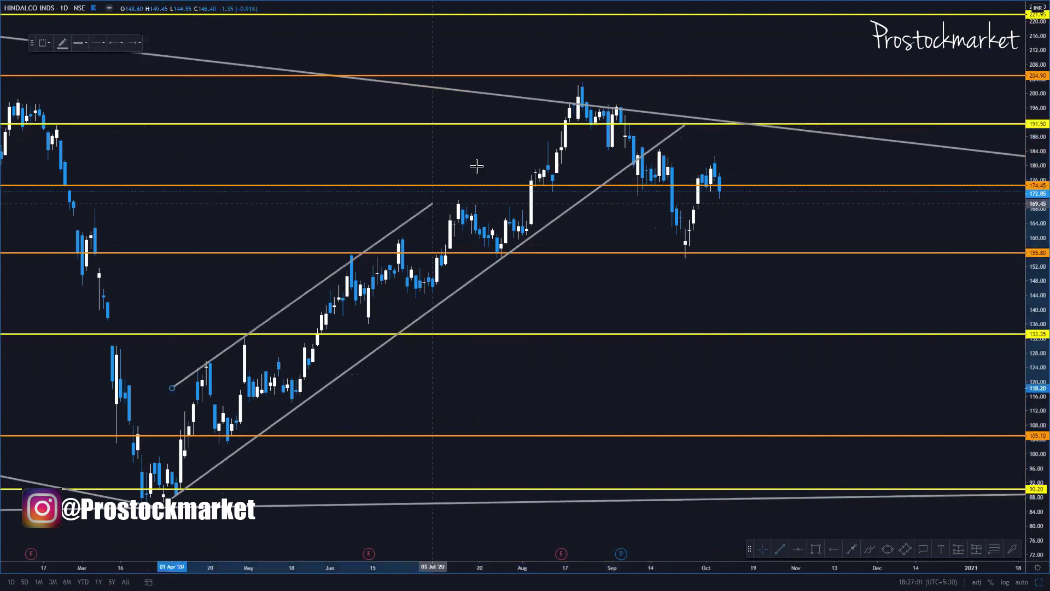
click(604, 75)
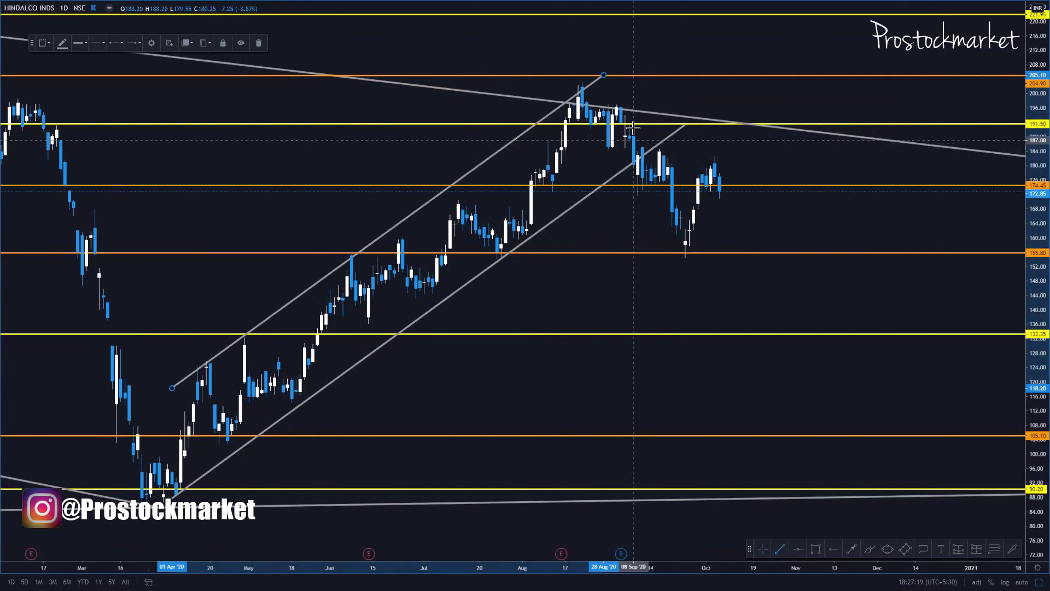
Step: Shorten the rising channel, ending its lower line at about 177.80 on 1 September 2020 and its upper line at about the 191.50 level
click(699, 140)
drag(685, 125, 615, 141)
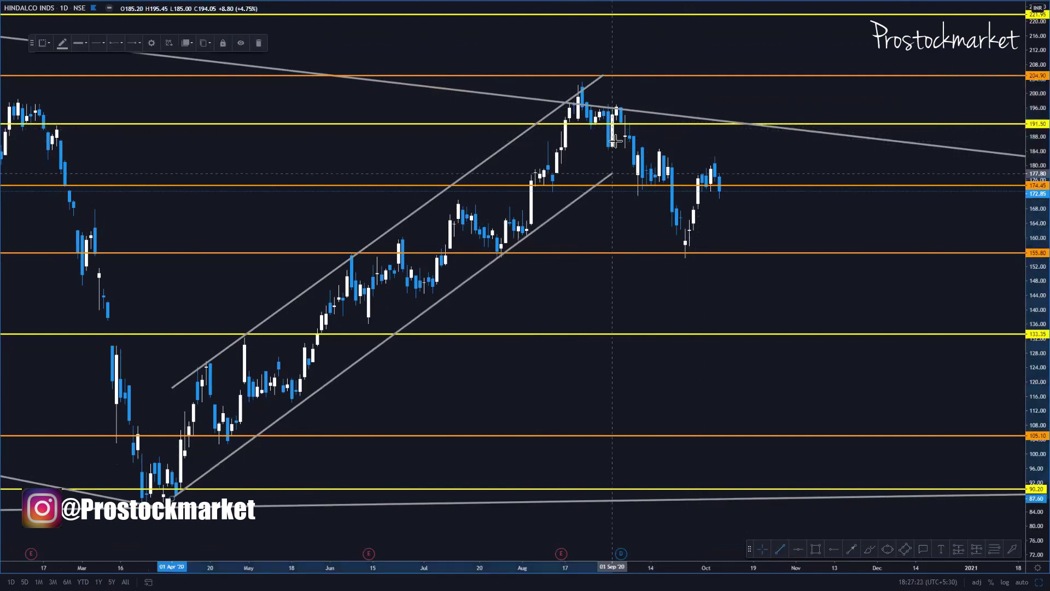
drag(601, 74, 539, 126)
click(554, 141)
drag(715, 151, 770, 197)
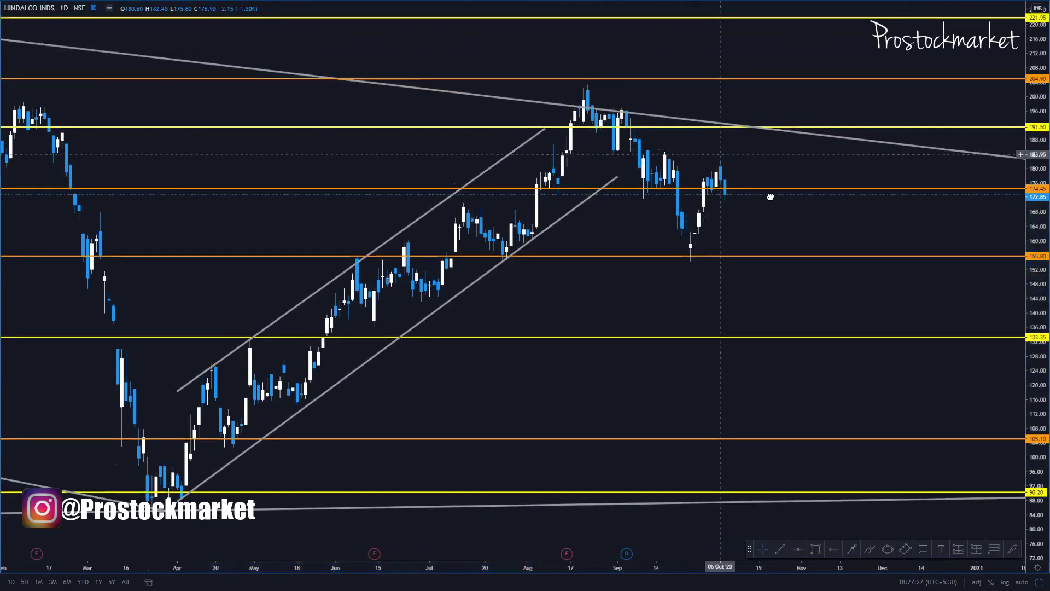
Step: Change the chart interval to 4 hours and bring the August to October 2020 price action into focus
scroll(872, 232, up, 5)
scroll(720, 233, up, 3)
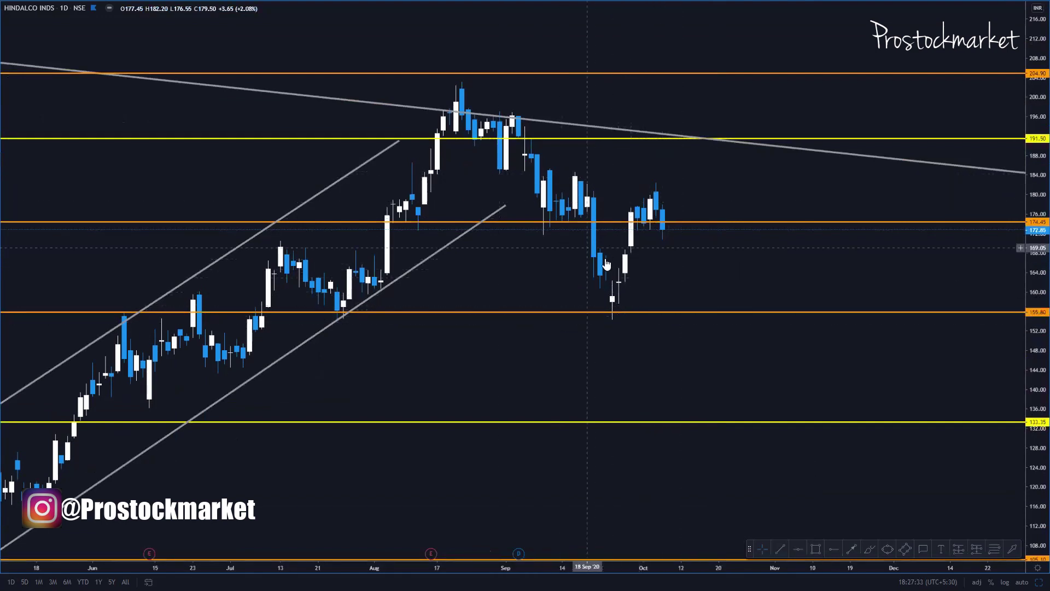
drag(637, 263, 685, 255)
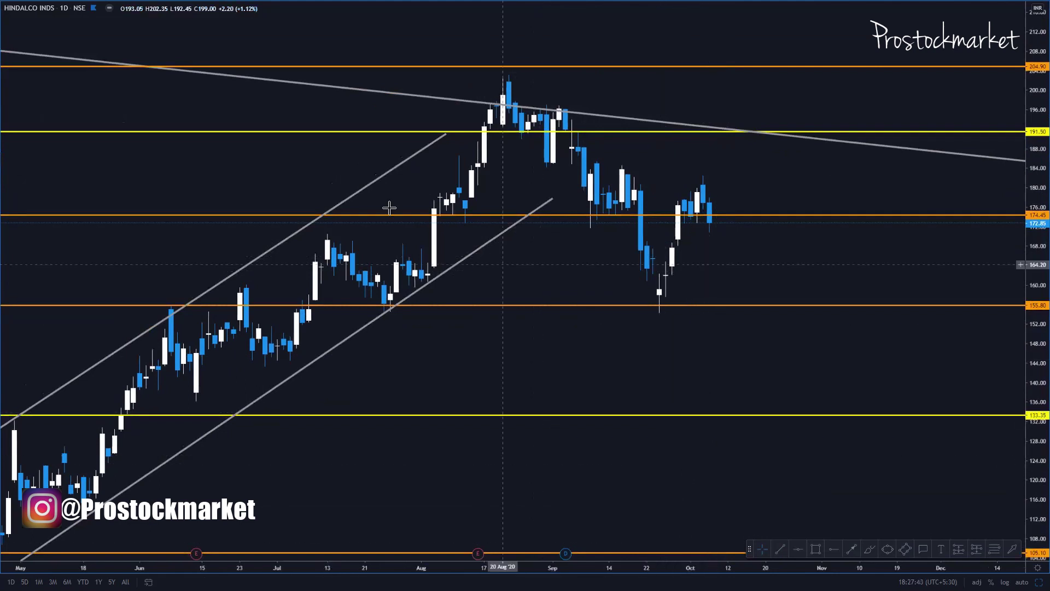
text(4)
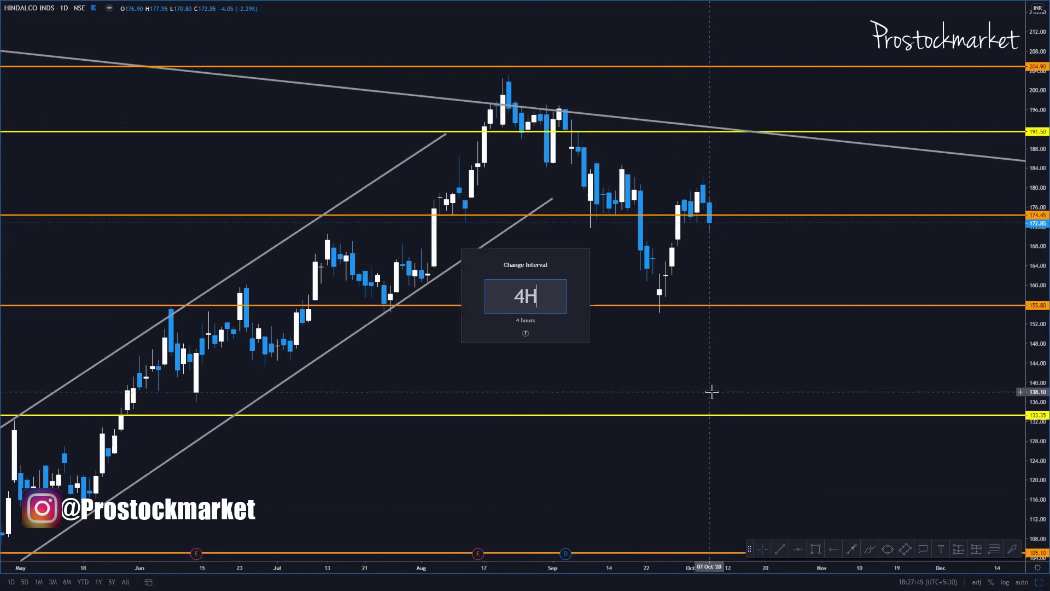
text(h)
key(Return)
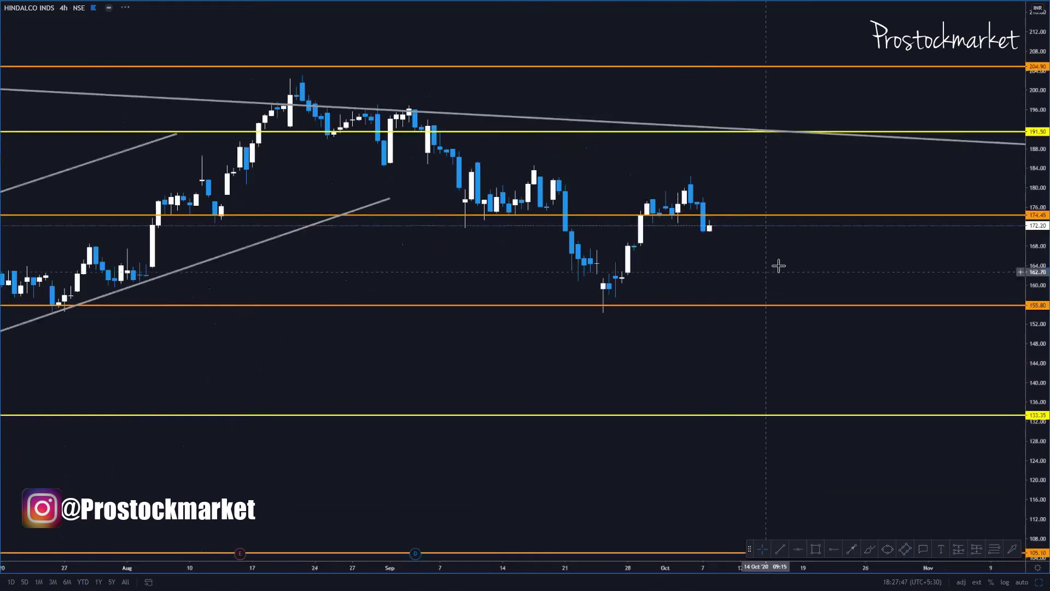
scroll(867, 347, up, 3)
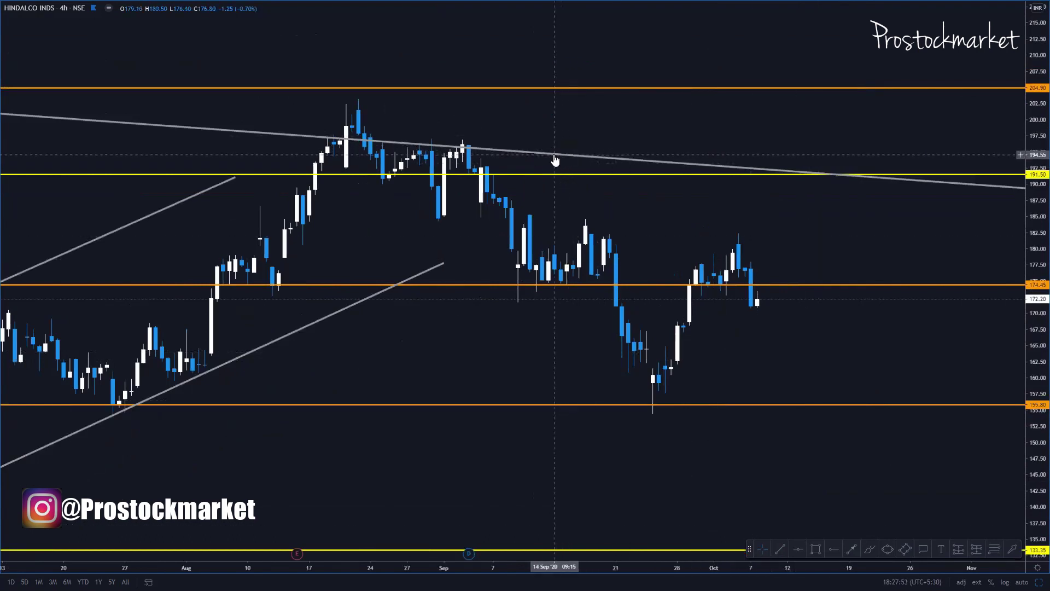
Step: Draw two falling trend lines from 20 August 2020: one from about 204 over the highs, one from about 194.70 under the lows to about 154
click(779, 548)
click(352, 93)
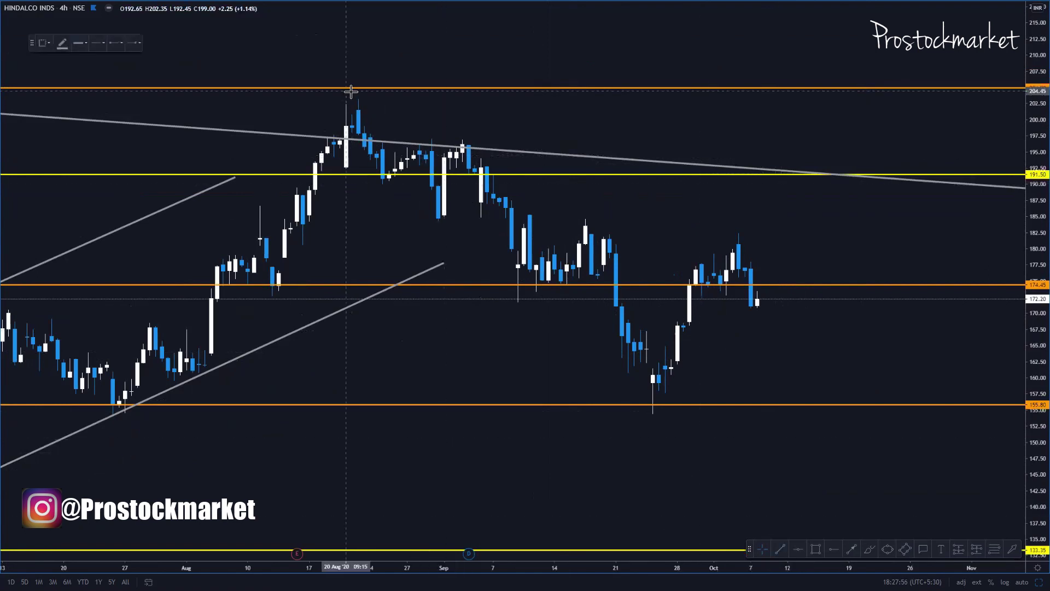
click(812, 283)
click(780, 549)
click(346, 153)
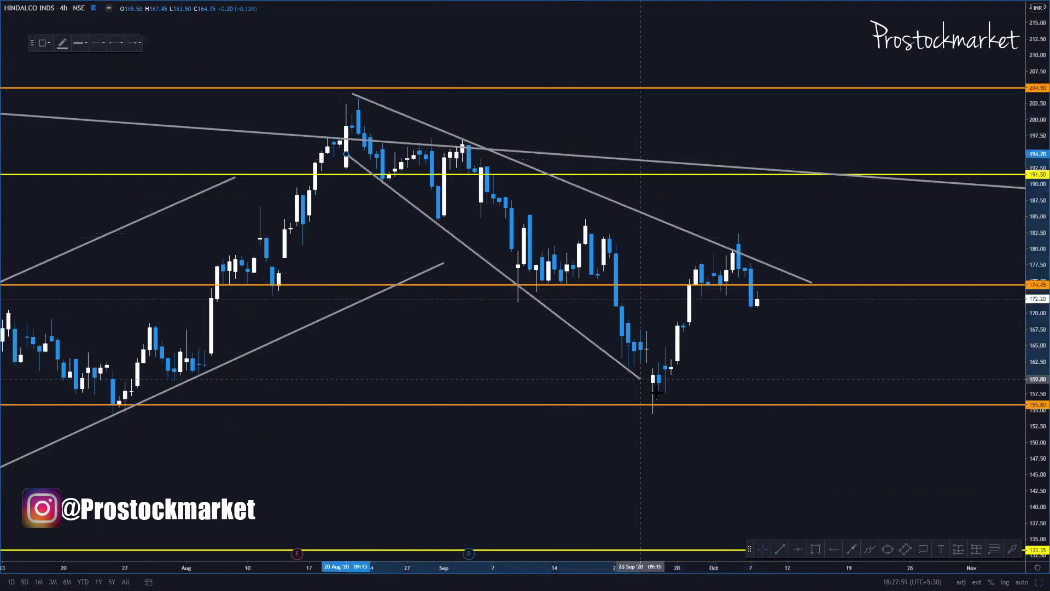
click(677, 417)
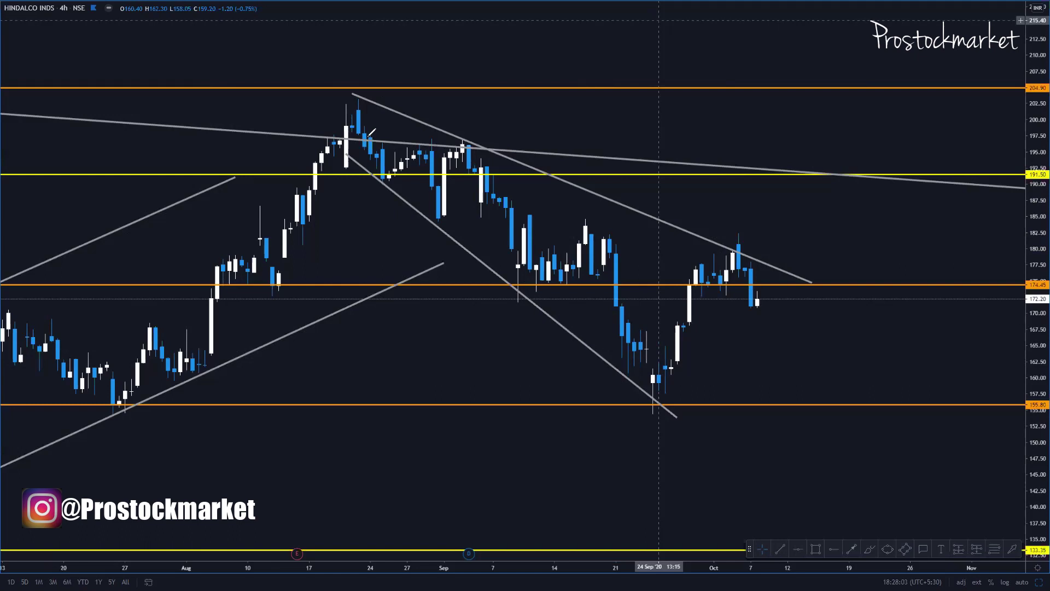
Step: Sketch a freehand zigzag down the falling channel and a projection up to a circled target at about 204.90, and erase the markings
mouse_move(668, 377)
mouse_down()
mouse_move(832, 104)
mouse_move(872, 76)
mouse_move(835, 113)
mouse_move(848, 102)
mouse_up()
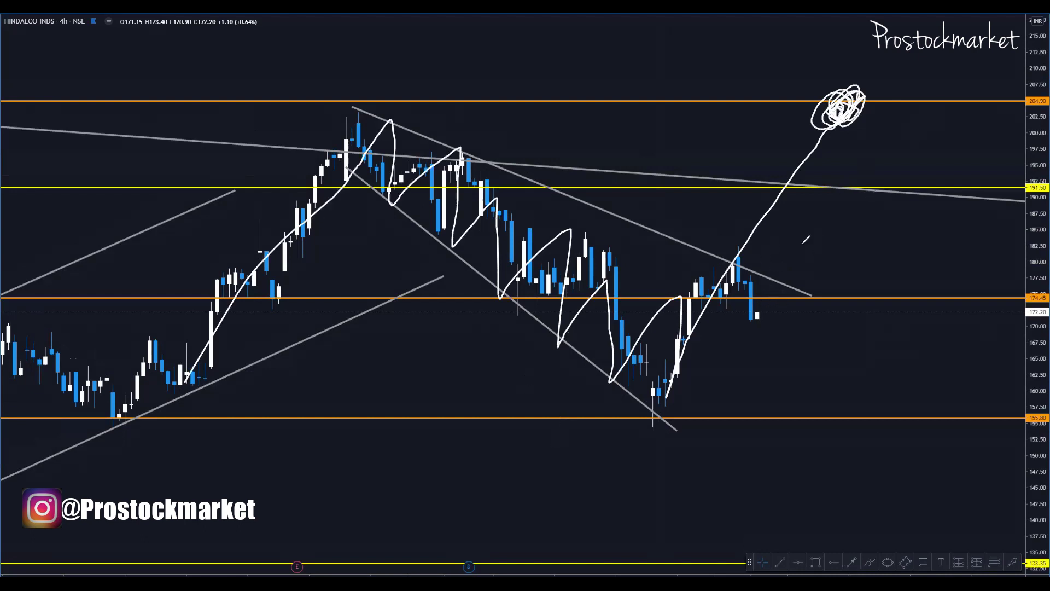
key(e)
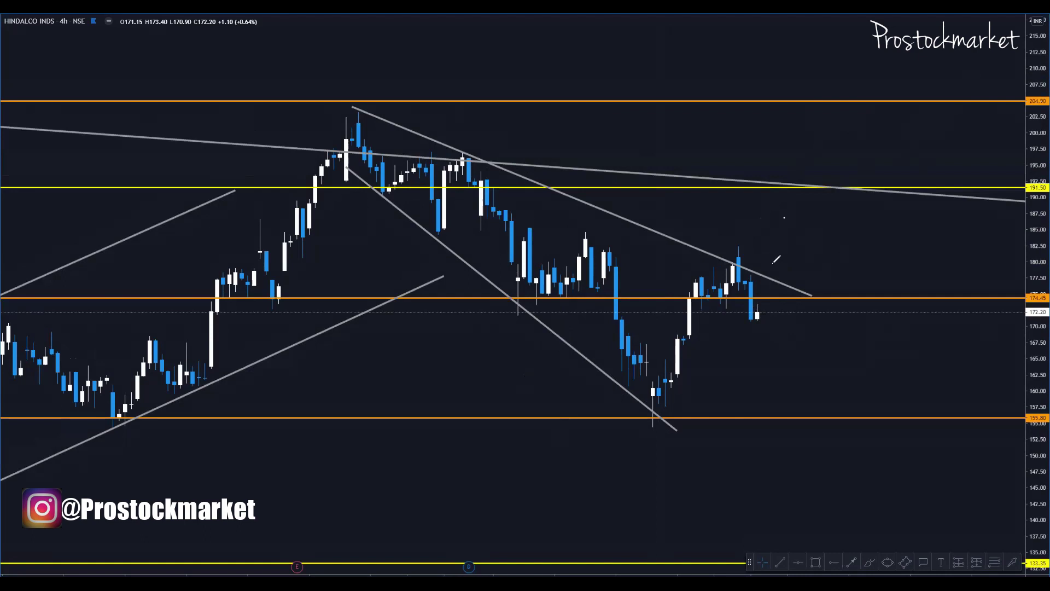
drag(773, 263, 775, 277)
key(e)
Step: Sketch a breakout above the falling channel, a consolidation and a rise to about 204.90, circle the August peak, and erase the markings
mouse_move(748, 329)
mouse_down()
mouse_move(796, 219)
mouse_move(793, 249)
mouse_move(834, 227)
mouse_move(836, 257)
mouse_up()
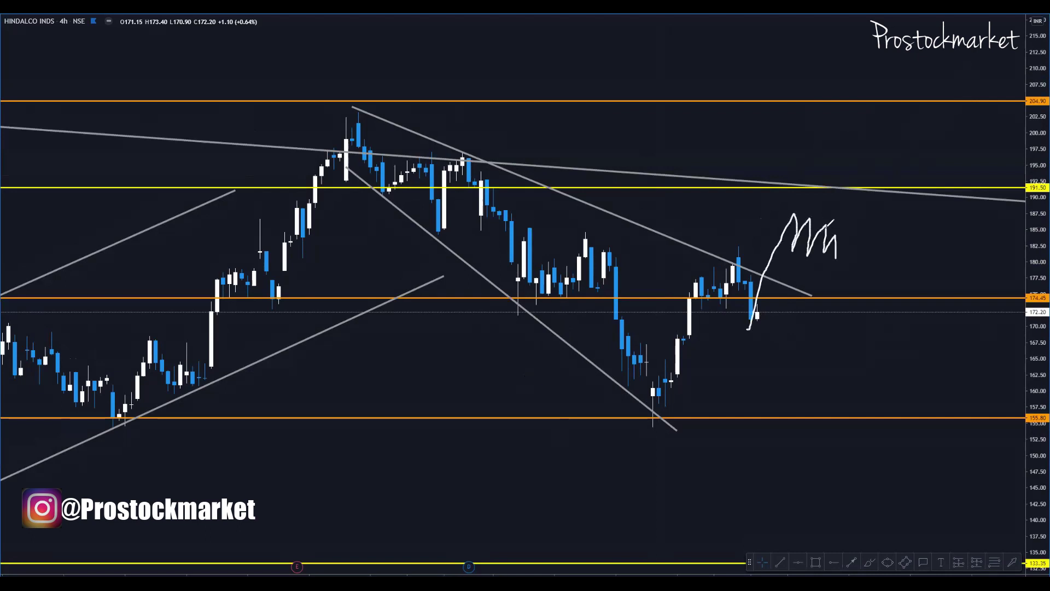
mouse_move(794, 215)
mouse_down()
mouse_move(835, 234)
mouse_move(842, 258)
mouse_move(896, 87)
mouse_move(881, 106)
mouse_up()
mouse_move(351, 121)
mouse_down()
mouse_move(366, 133)
mouse_move(332, 95)
mouse_up()
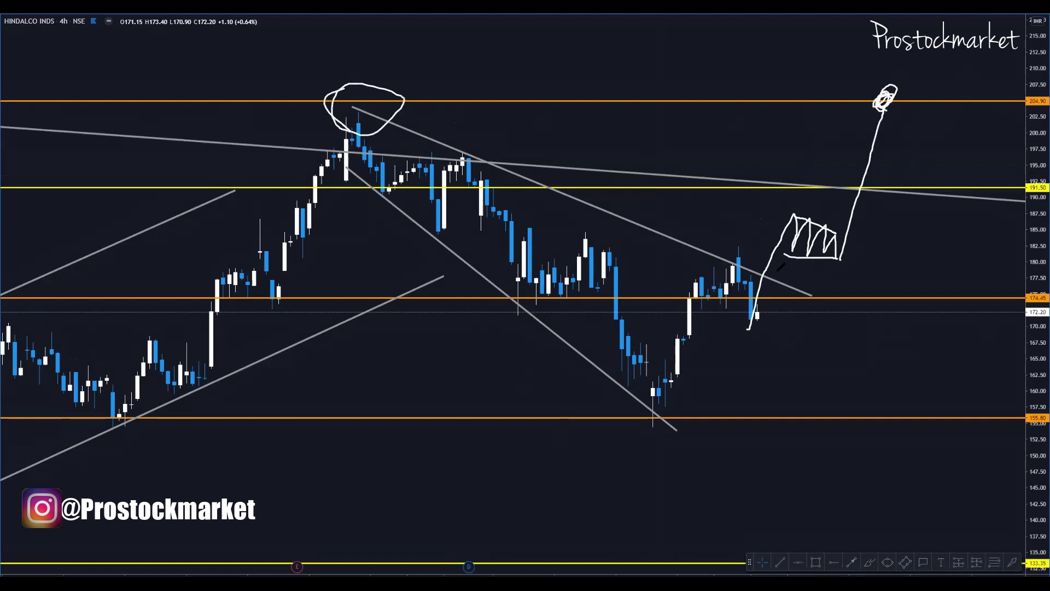
drag(797, 284, 951, 272)
drag(829, 215, 871, 218)
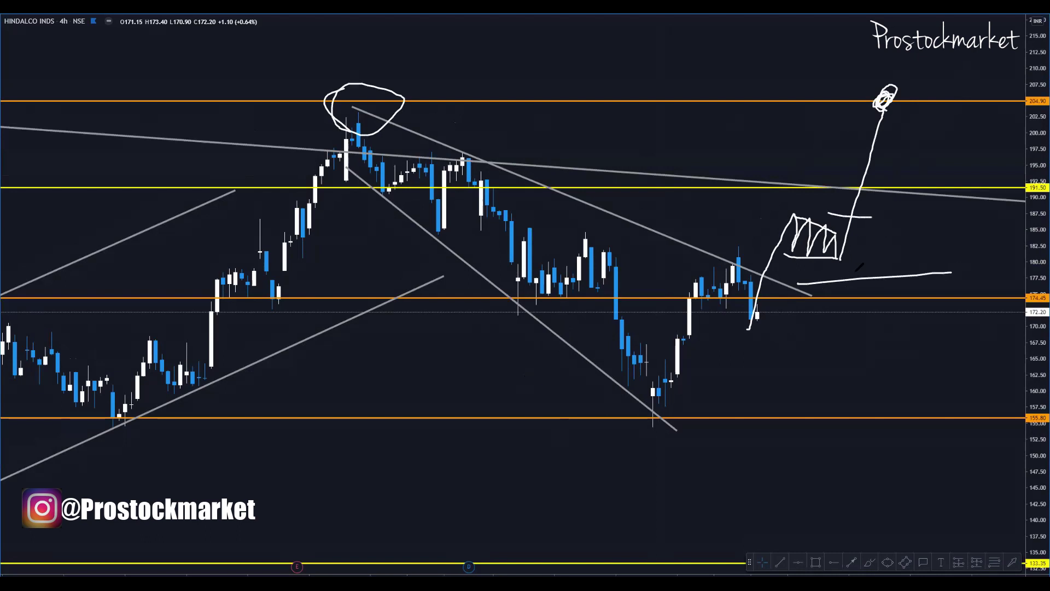
key(e)
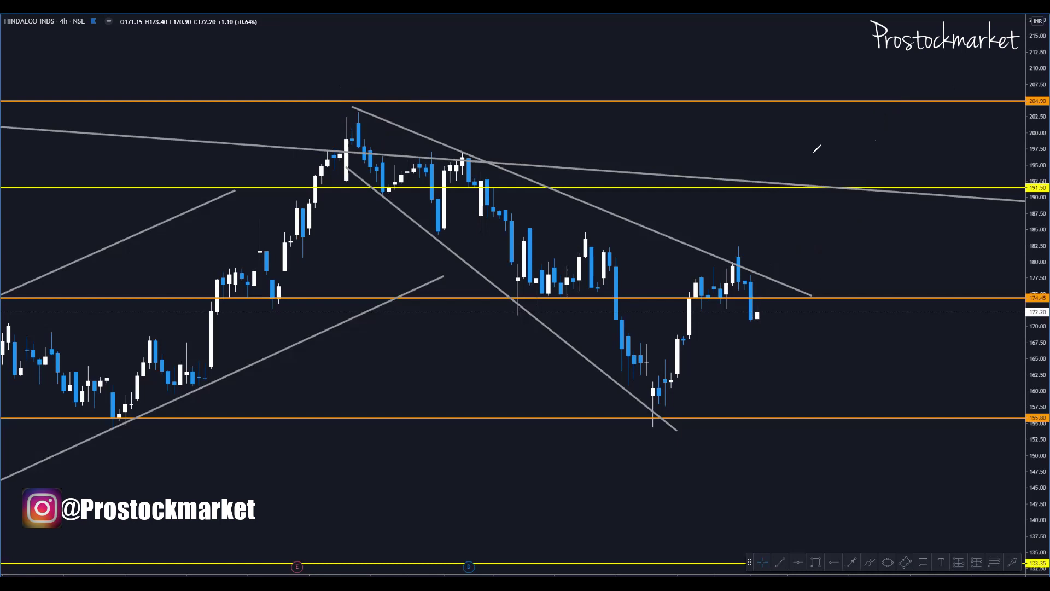
right_click(812, 155)
click(778, 236)
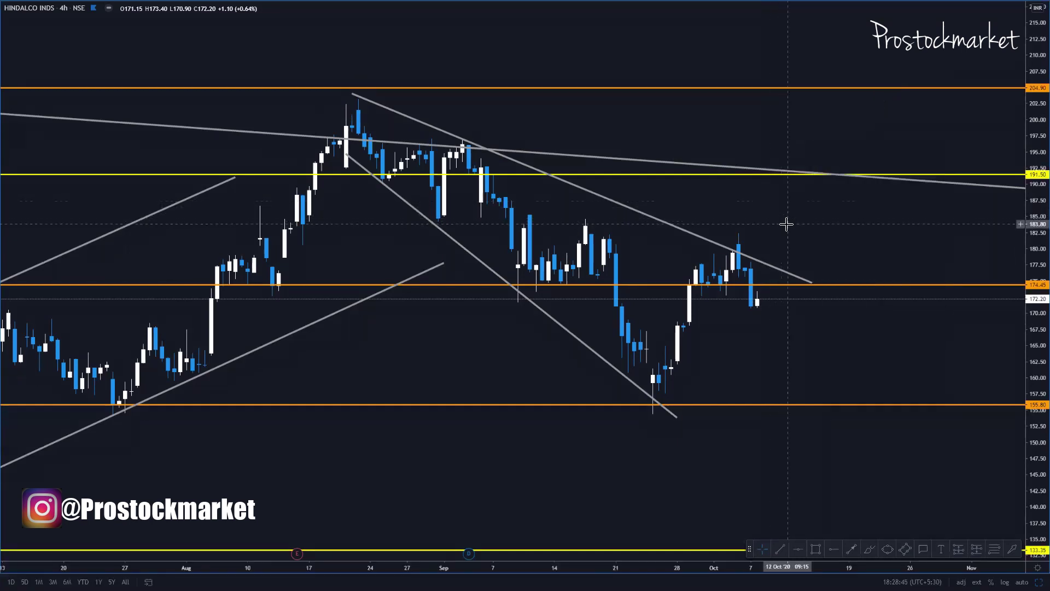
Step: Change the chart interval to 1 hour and bring the September to October 2020 price action into focus
text(1)
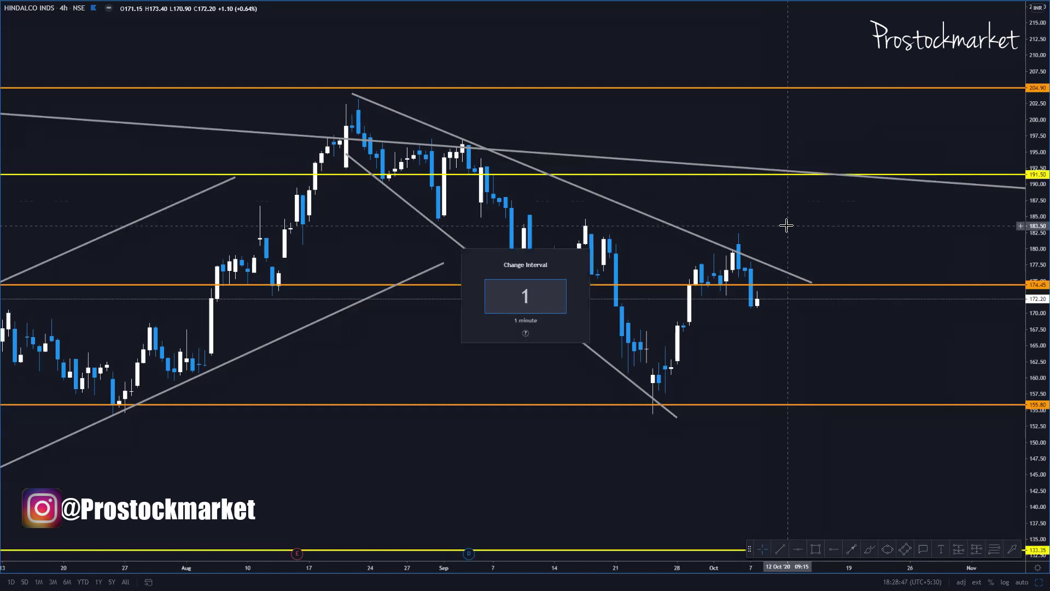
text(h)
key(Return)
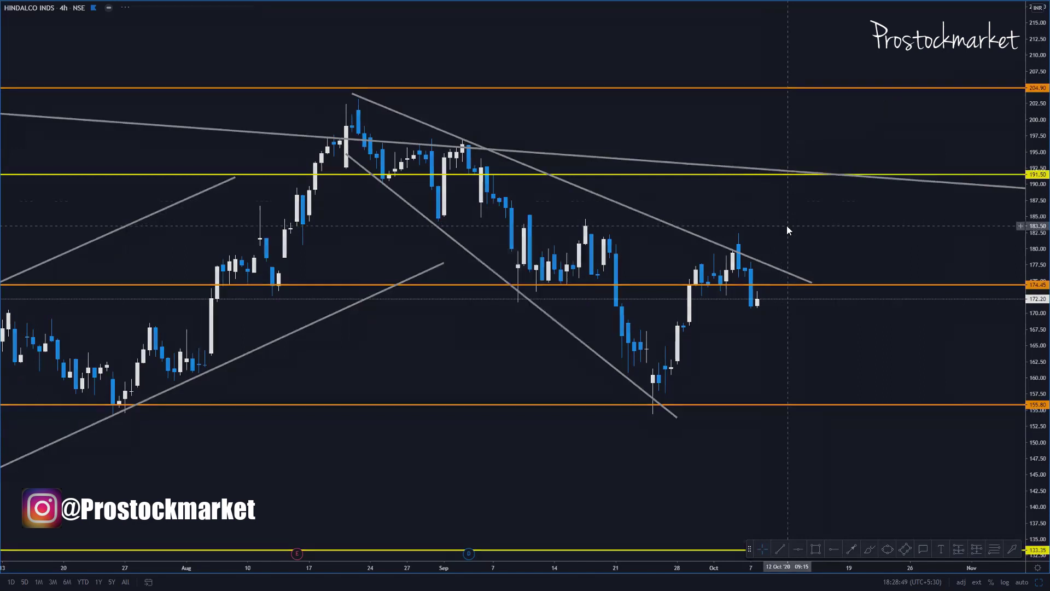
scroll(1008, 311, up, 5)
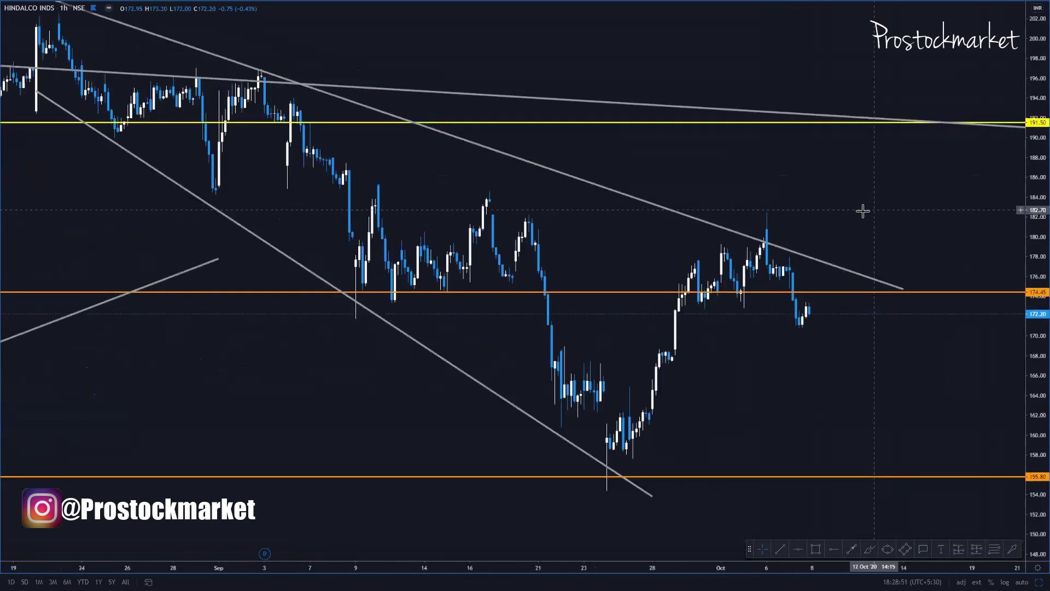
Step: Draw two rising trend lines around the latest swing: from 167.45 on 29 September to 177.80 on 8 October, and from 175.75 to 181.50
click(781, 549)
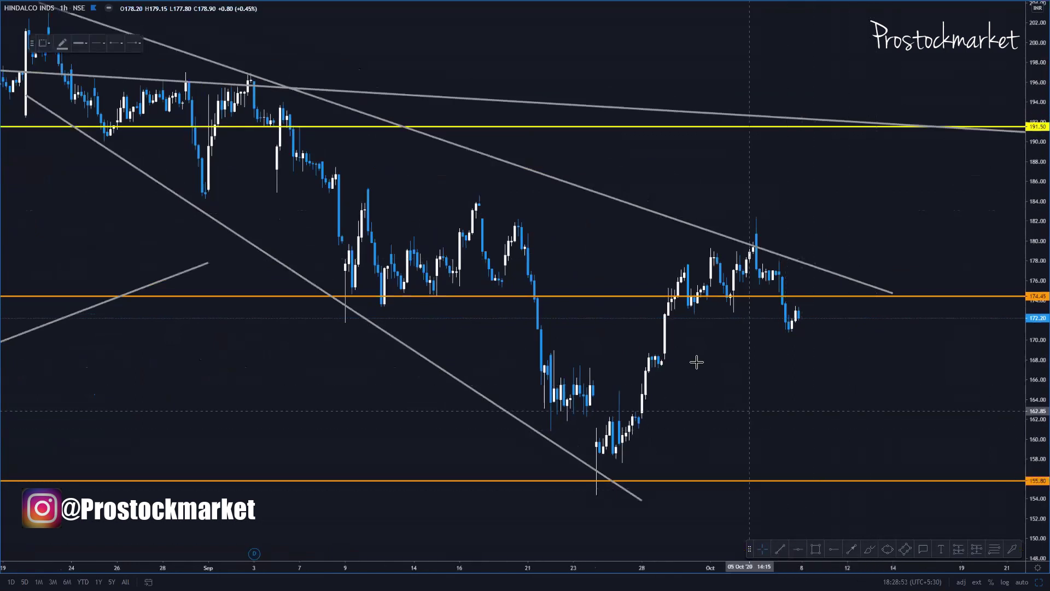
click(664, 363)
click(807, 263)
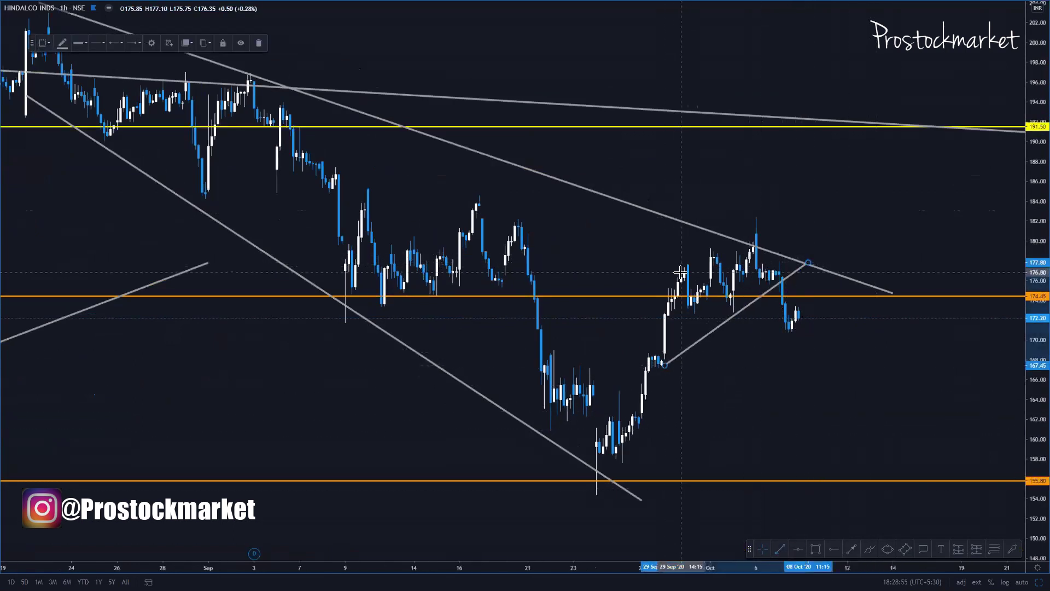
click(681, 272)
click(763, 226)
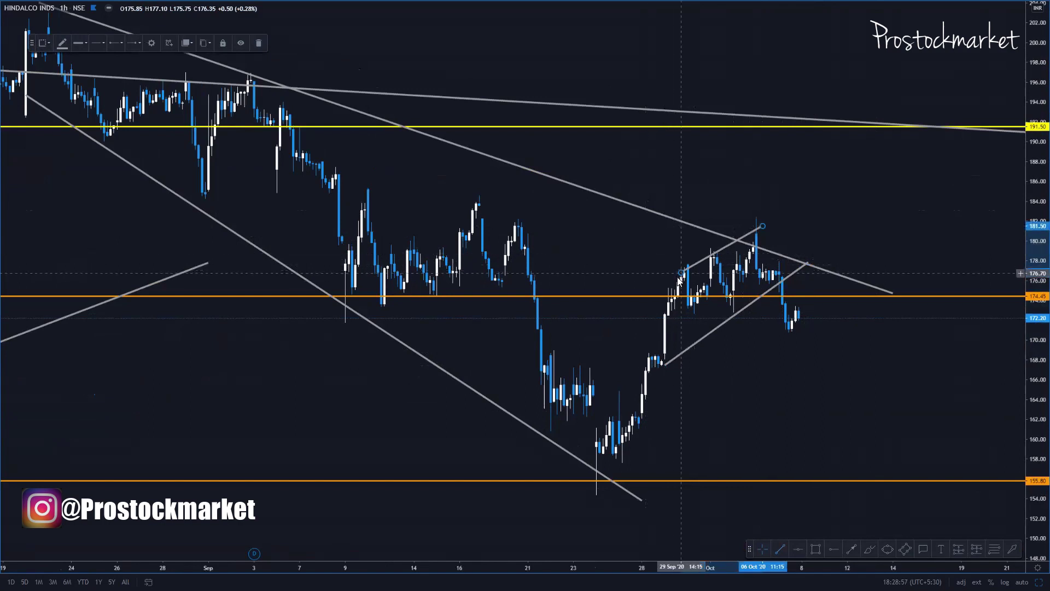
drag(680, 272, 662, 282)
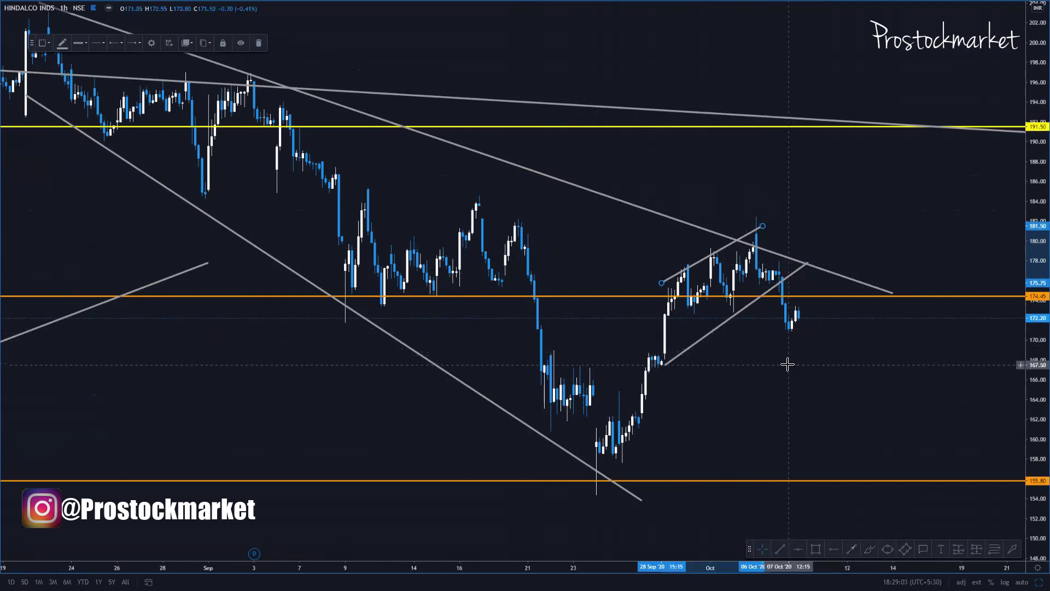
Step: Sketch a freehand projection dipping to about 168 and zigzagging up to about 187, with circles at the 155.80 level and around the rising channel
drag(783, 360, 777, 369)
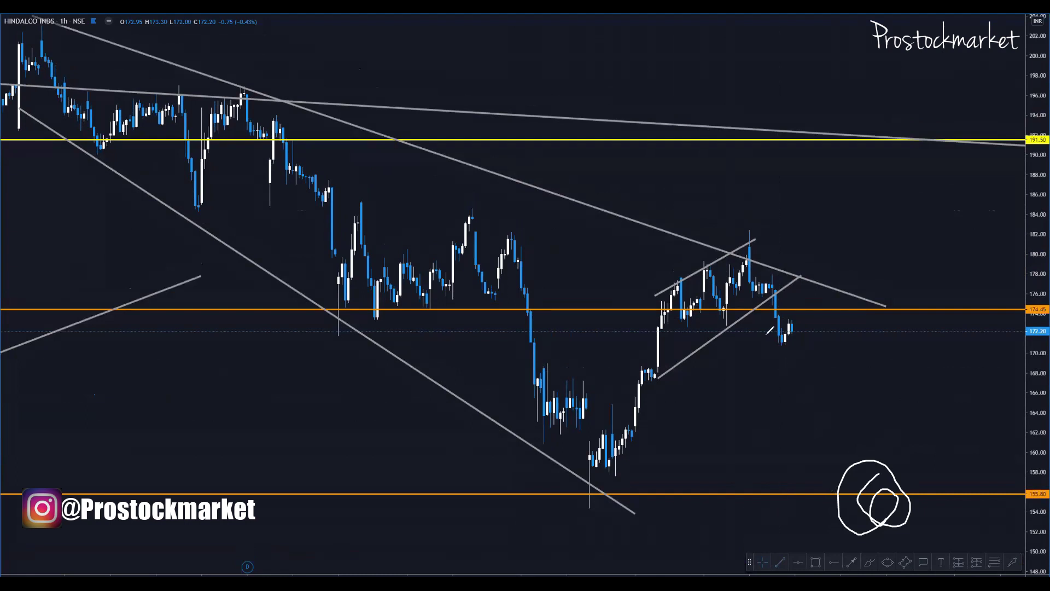
mouse_move(790, 320)
mouse_down()
mouse_move(878, 270)
mouse_move(966, 192)
mouse_up()
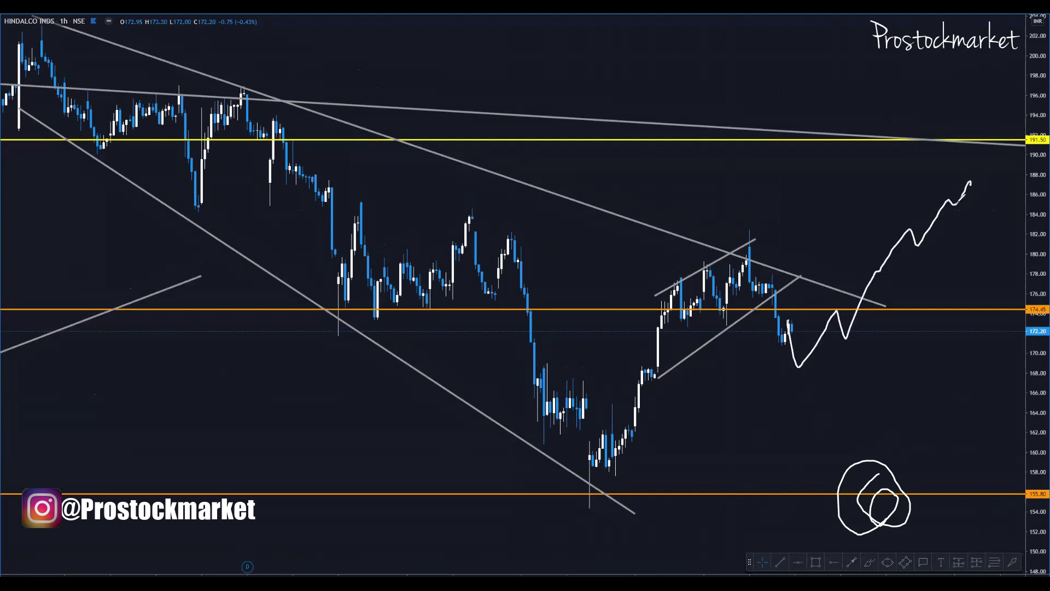
mouse_move(754, 239)
mouse_down()
mouse_move(711, 242)
mouse_move(699, 393)
mouse_move(745, 261)
mouse_up()
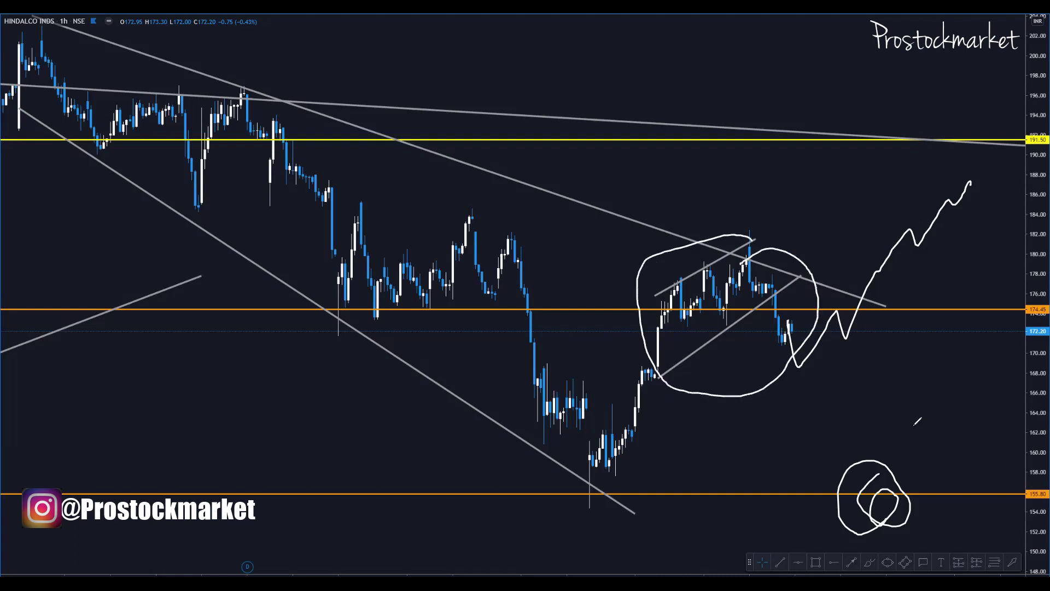
Step: Sketch arrows pointing down towards the 155.80 support level and circle the late September low at the falling channel's lower line
drag(912, 391, 902, 452)
drag(894, 444, 920, 466)
mouse_move(983, 442)
mouse_down()
mouse_move(1006, 483)
mouse_move(1036, 440)
mouse_up()
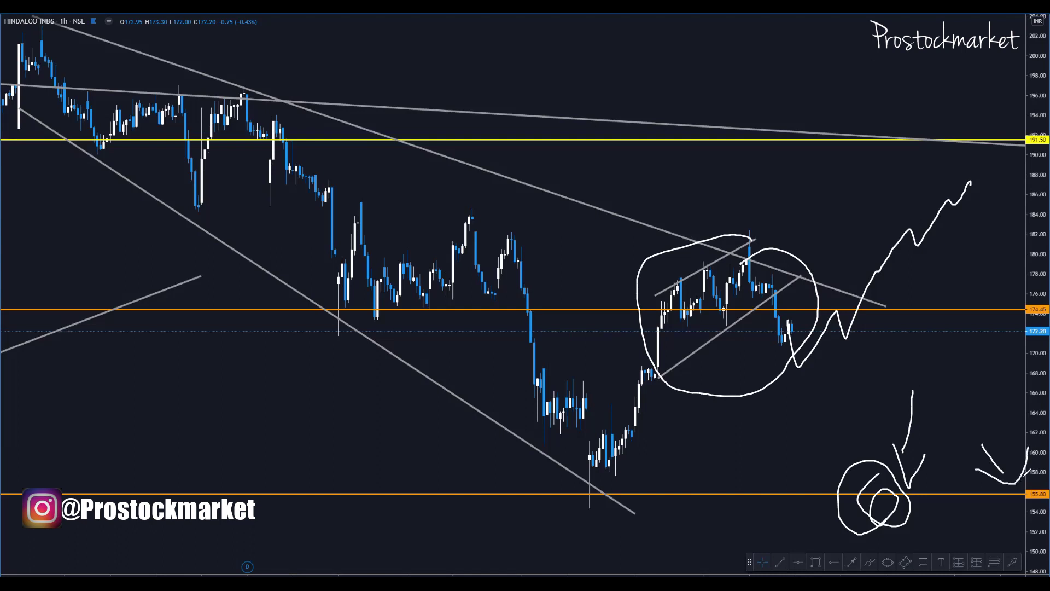
mouse_move(541, 487)
mouse_down()
mouse_move(597, 468)
mouse_move(568, 492)
mouse_up()
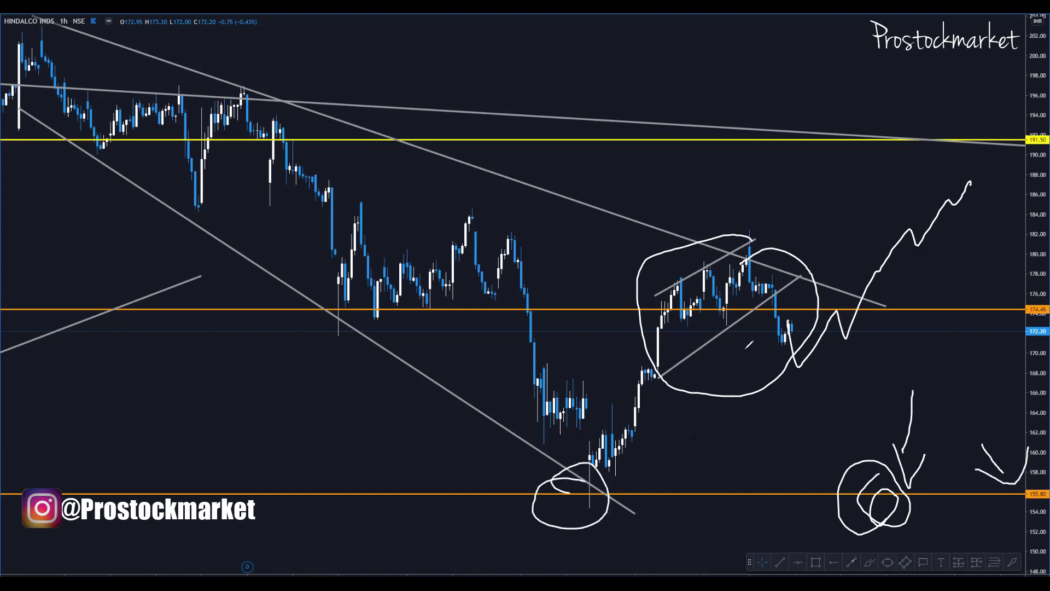
Step: Replace the sketches with a freehand zigzag in a falling channel from about 181 to 163 and a rally to circles at the 191.50 level
key(e)
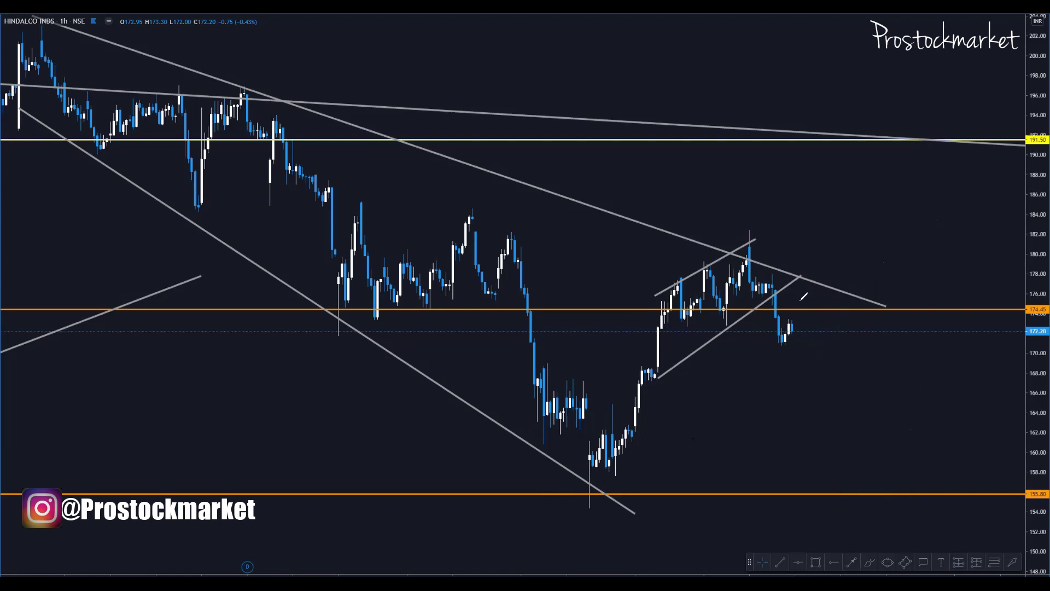
mouse_move(774, 291)
mouse_down()
mouse_move(911, 365)
mouse_move(923, 413)
mouse_up()
drag(748, 249, 947, 391)
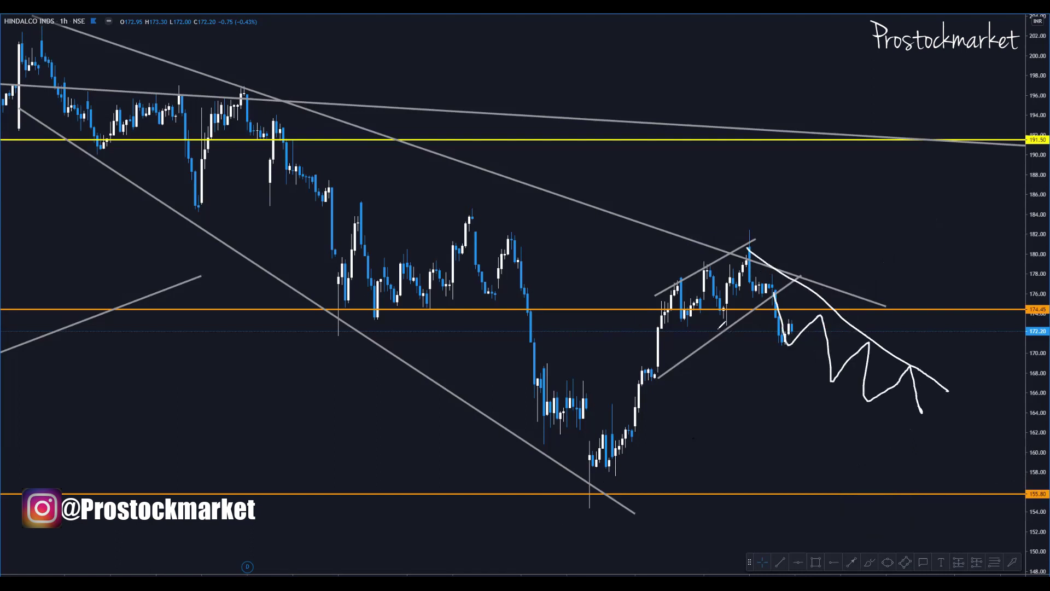
mouse_move(710, 321)
mouse_down()
mouse_move(920, 422)
mouse_move(1038, 147)
mouse_move(1026, 158)
mouse_move(974, 154)
mouse_move(982, 131)
mouse_up()
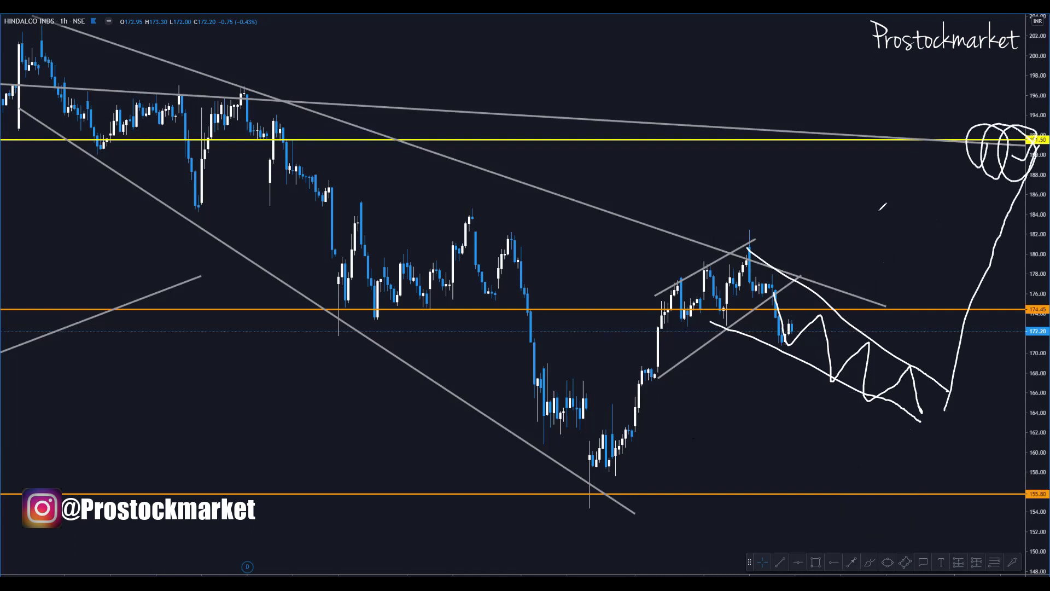
drag(934, 235, 944, 261)
mouse_move(938, 207)
mouse_down()
mouse_move(911, 264)
mouse_move(961, 192)
mouse_up()
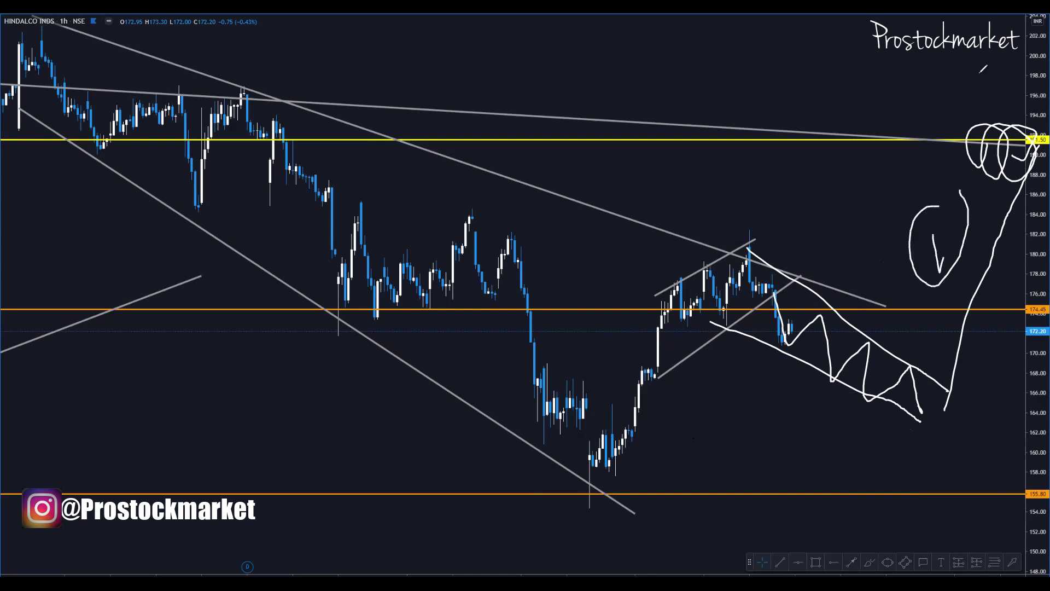
Step: Replace the sketches with a small rising zigzag channel near 174.45 and a drop to a circled target at 155.80, and circle the larger rising channel
key(e)
mouse_move(791, 333)
mouse_down()
mouse_move(819, 321)
mouse_move(829, 284)
mouse_move(846, 311)
mouse_up()
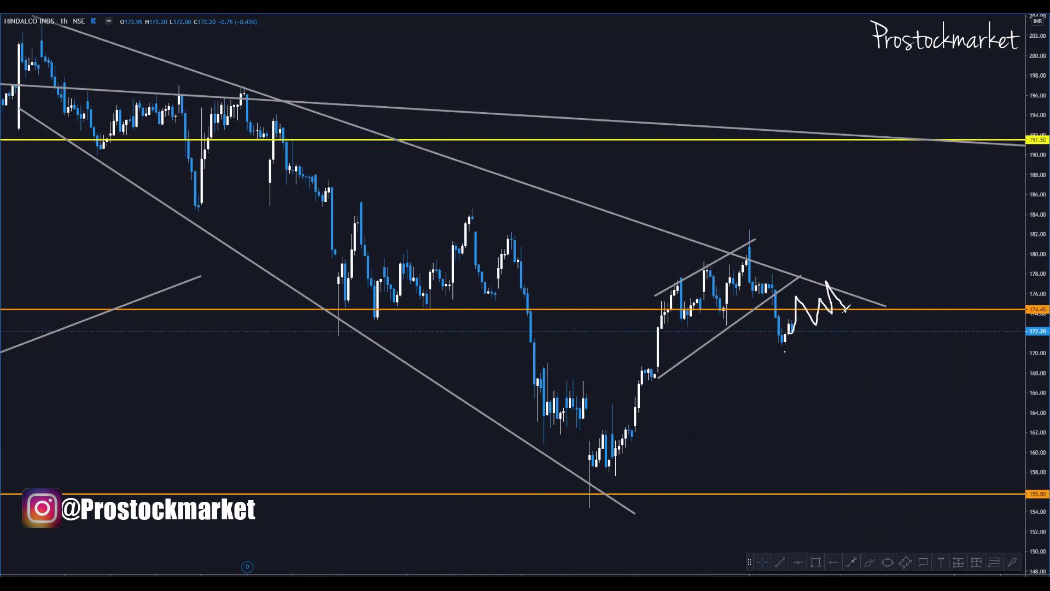
drag(784, 352, 851, 313)
drag(783, 313, 852, 281)
drag(854, 285, 856, 316)
mouse_move(853, 307)
mouse_down()
mouse_move(935, 503)
mouse_move(946, 492)
mouse_up()
drag(817, 409, 847, 436)
mouse_move(856, 365)
mouse_down()
mouse_move(804, 437)
mouse_move(861, 370)
mouse_up()
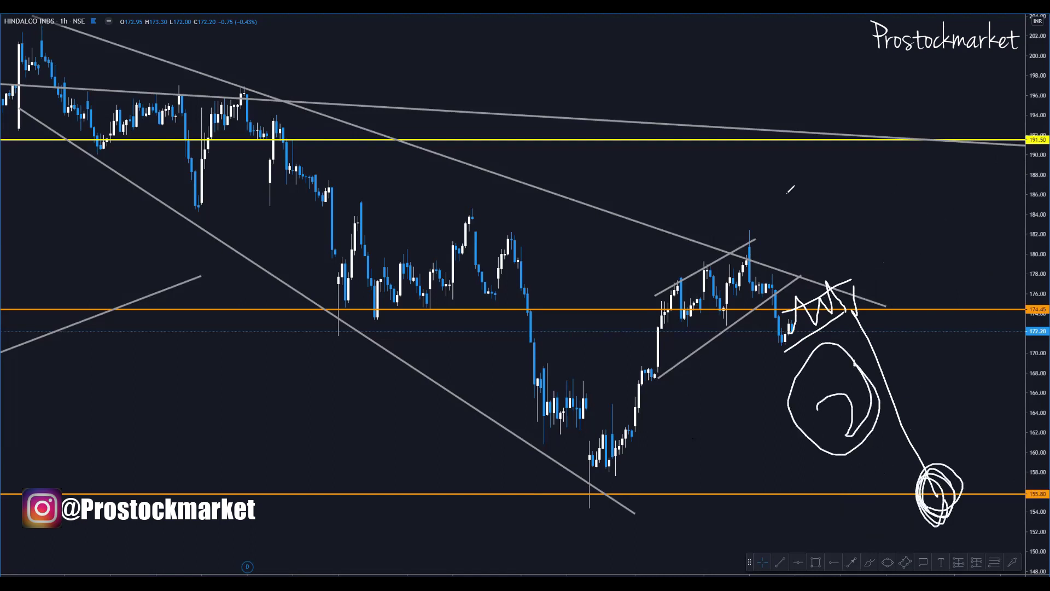
mouse_move(802, 227)
mouse_down()
mouse_move(625, 402)
mouse_move(786, 313)
mouse_move(794, 235)
mouse_up()
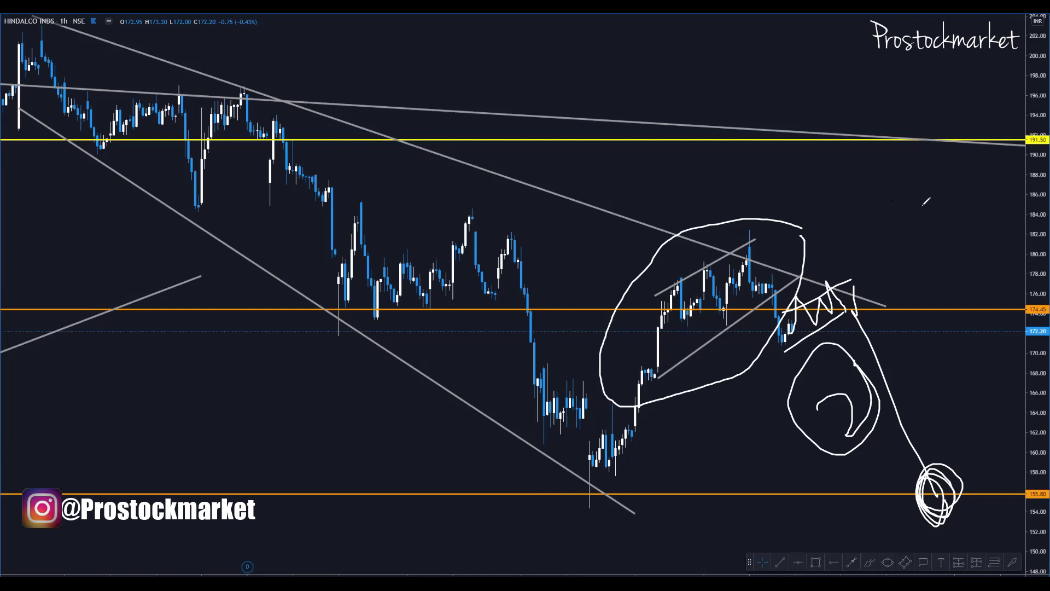
Step: Sketch two freehand arrows pointing down at the end of the rising channel near the falling trend line, replacing the earlier sketches, and clear them
key(e)
mouse_move(868, 111)
mouse_down()
mouse_move(809, 228)
mouse_move(846, 215)
mouse_up()
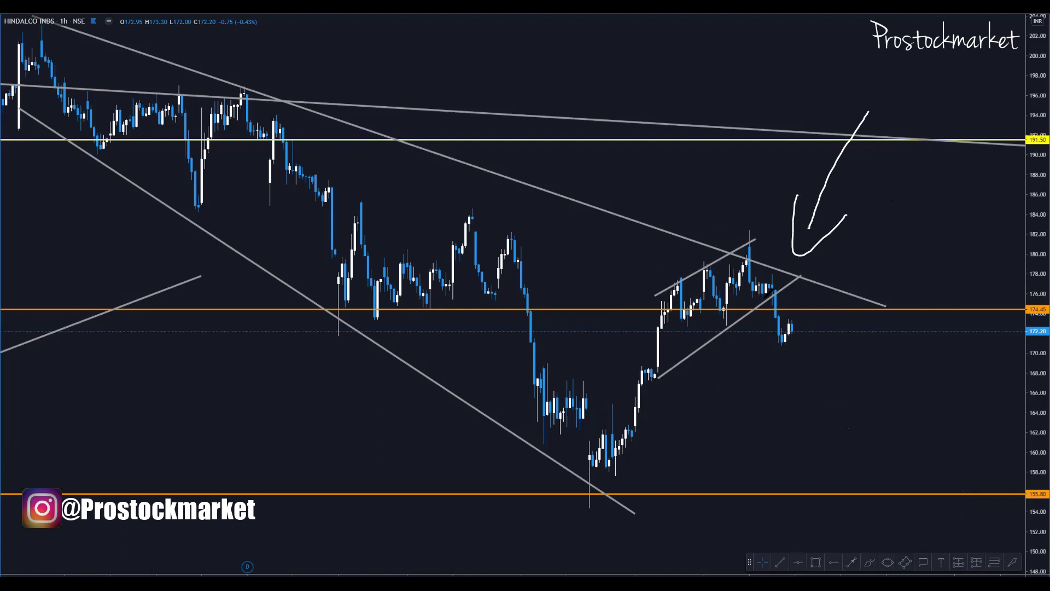
mouse_move(735, 184)
mouse_down()
mouse_move(733, 260)
mouse_move(768, 217)
mouse_up()
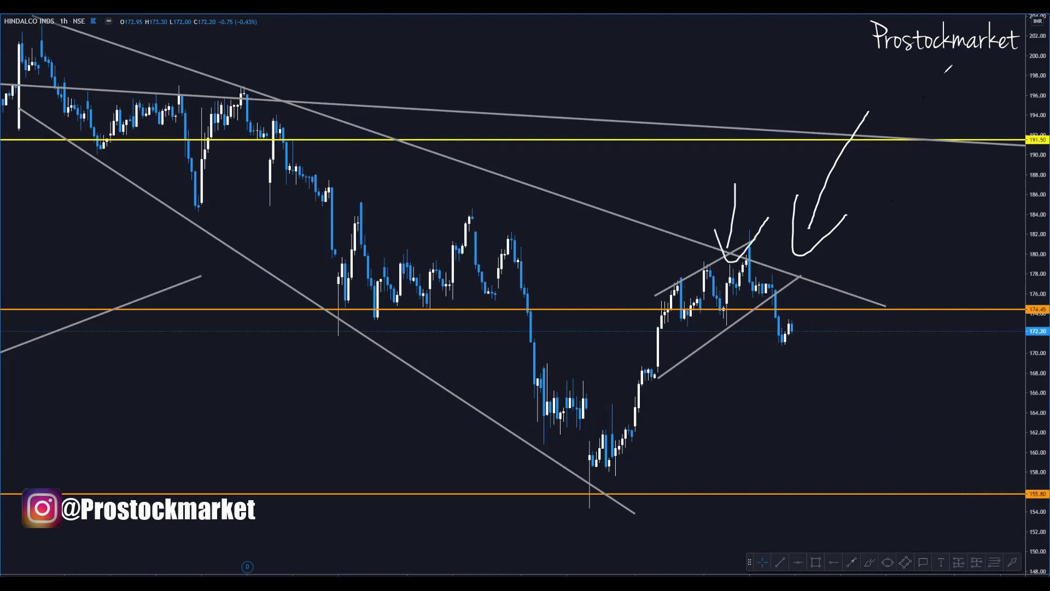
key(e)
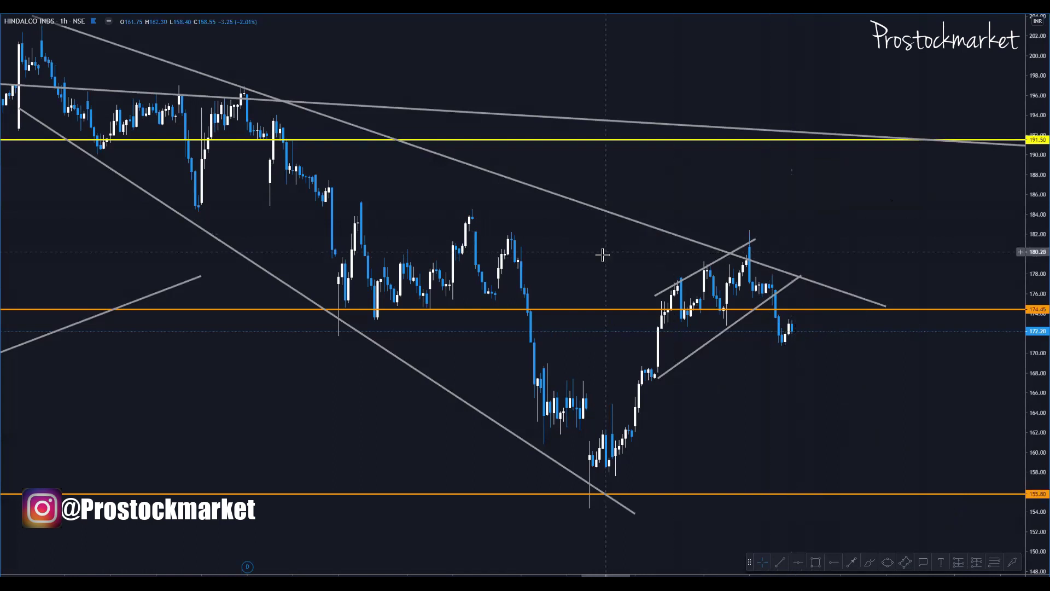
Step: Change the chart interval to 15 minutes and enlarge the price action from 29 September to 8 October
text(15)
key(Return)
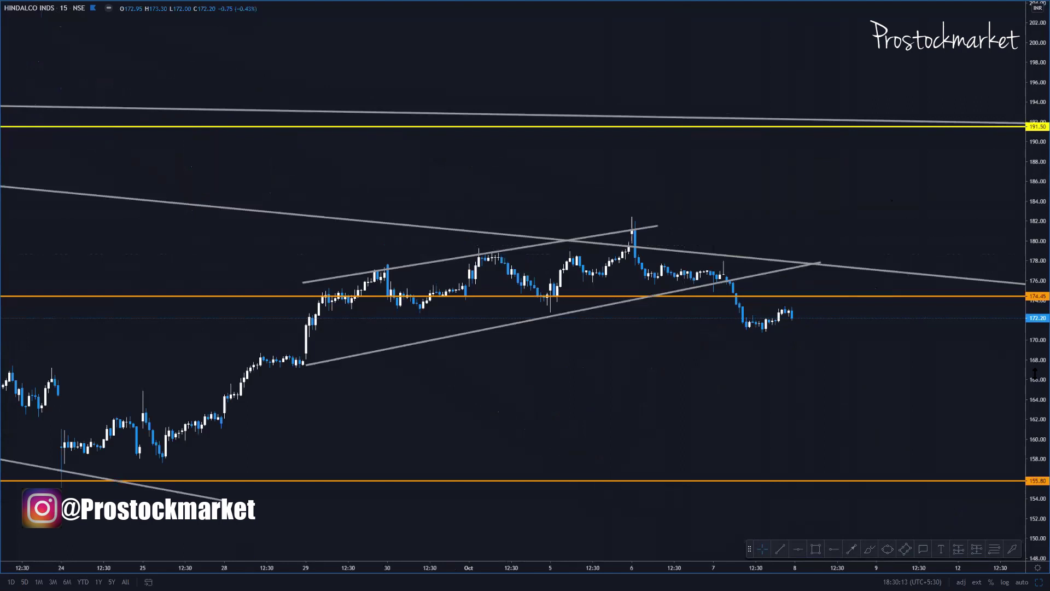
drag(1033, 379, 1020, 171)
drag(917, 233, 924, 370)
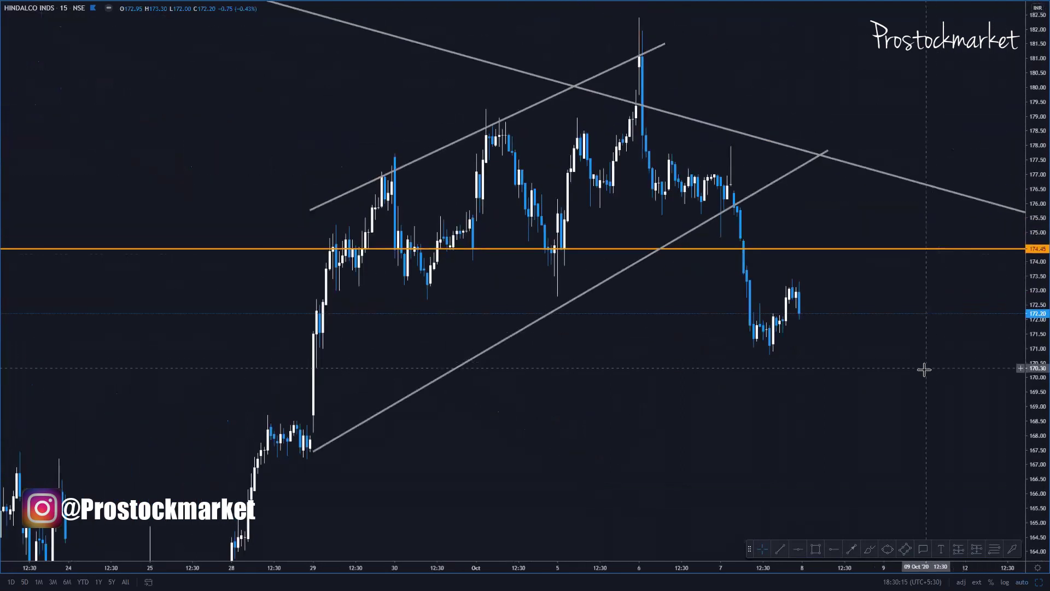
scroll(924, 370, up, 3)
Step: Draw two short rising trend lines around the 7 October rebound: from 170.70 to about 172.80, and from 172.20 to about 174.00
click(780, 548)
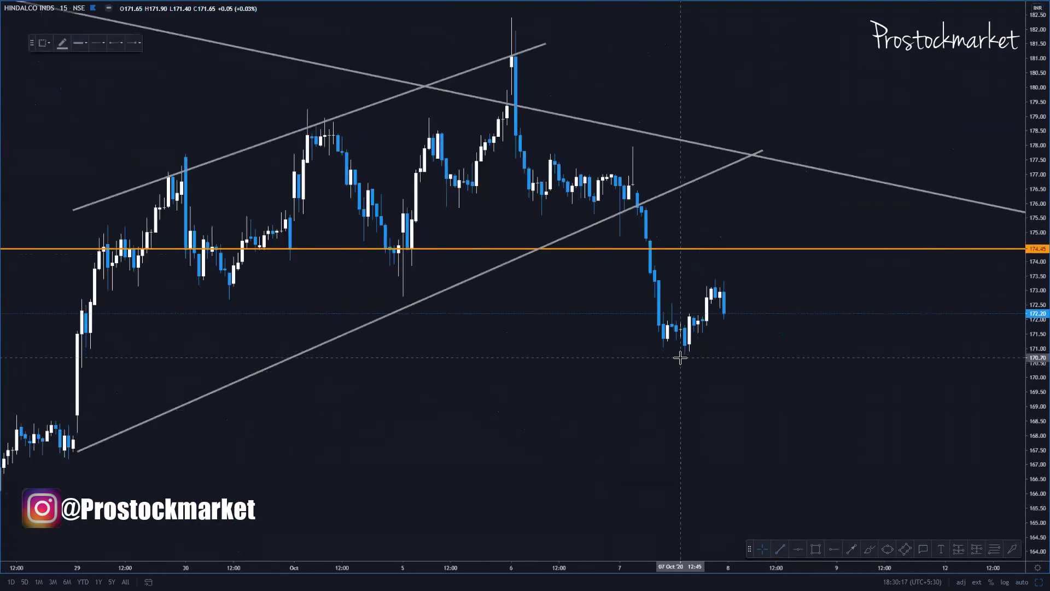
click(681, 357)
click(758, 295)
click(662, 313)
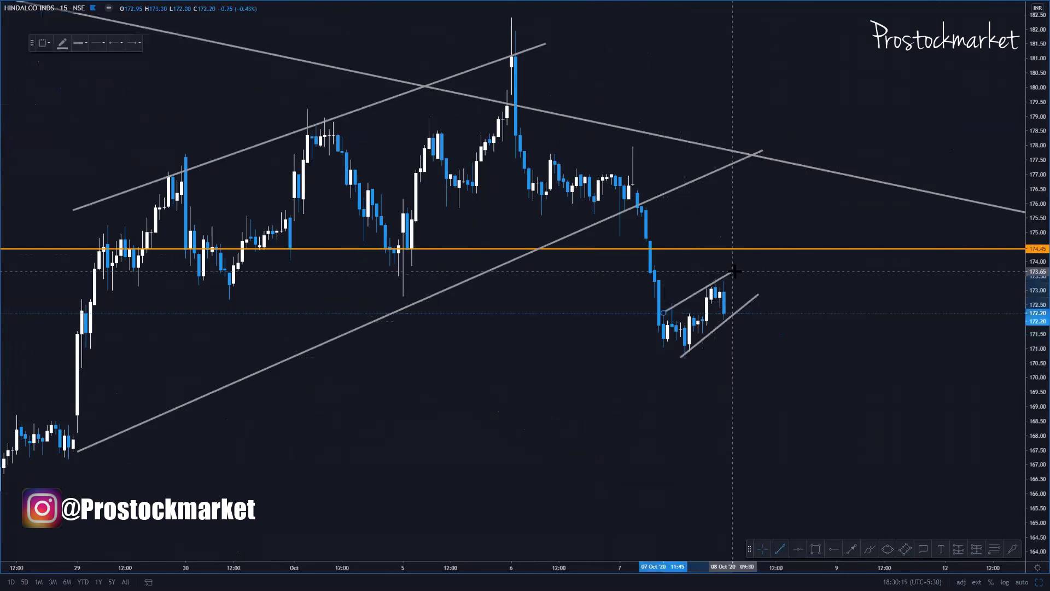
click(733, 269)
click(736, 261)
right_click(771, 277)
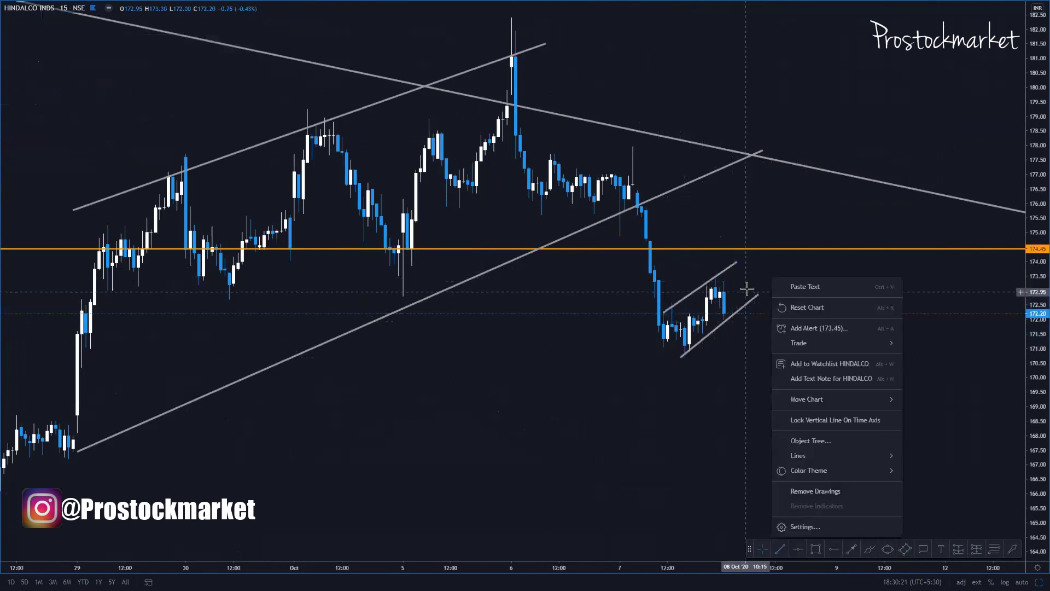
click(750, 284)
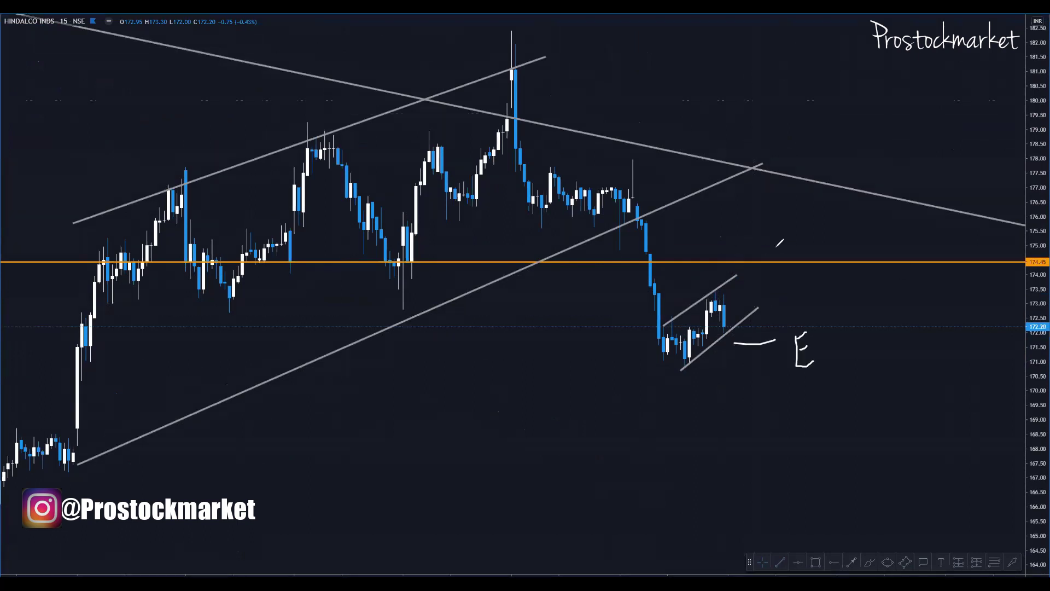
Step: Sketch an SL mark above the 174.45 level and a target stroke below the E entry mark, and clear the sketches
drag(774, 245, 768, 256)
drag(796, 238, 802, 254)
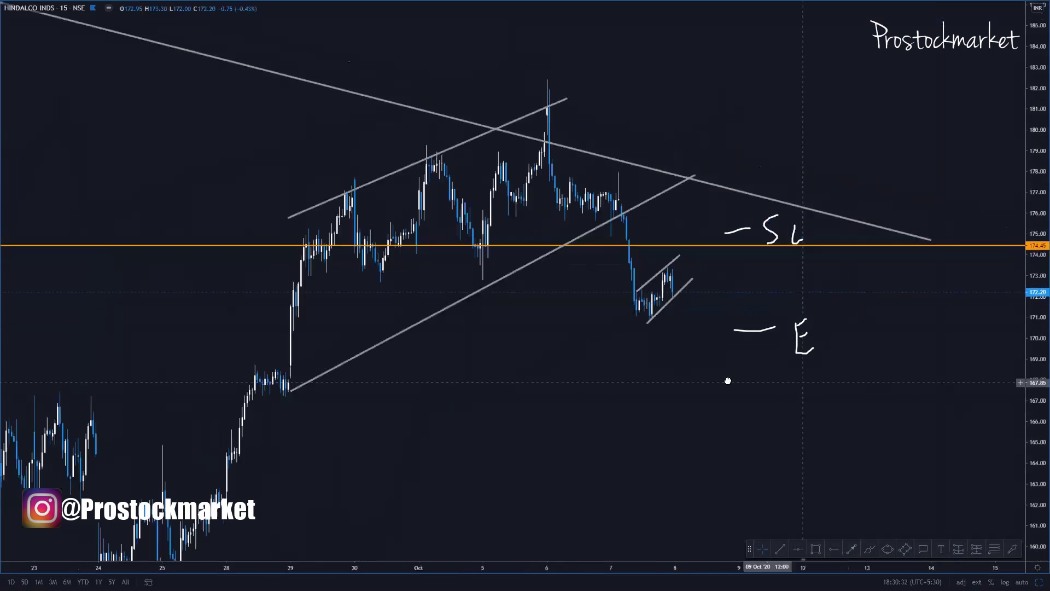
drag(727, 380, 691, 374)
key(Escape)
Step: Place a short position beside the small rising channel with entry 171.25, stop 176.85 and target 165.65
drag(813, 366, 832, 306)
drag(835, 485, 843, 384)
drag(804, 343, 797, 379)
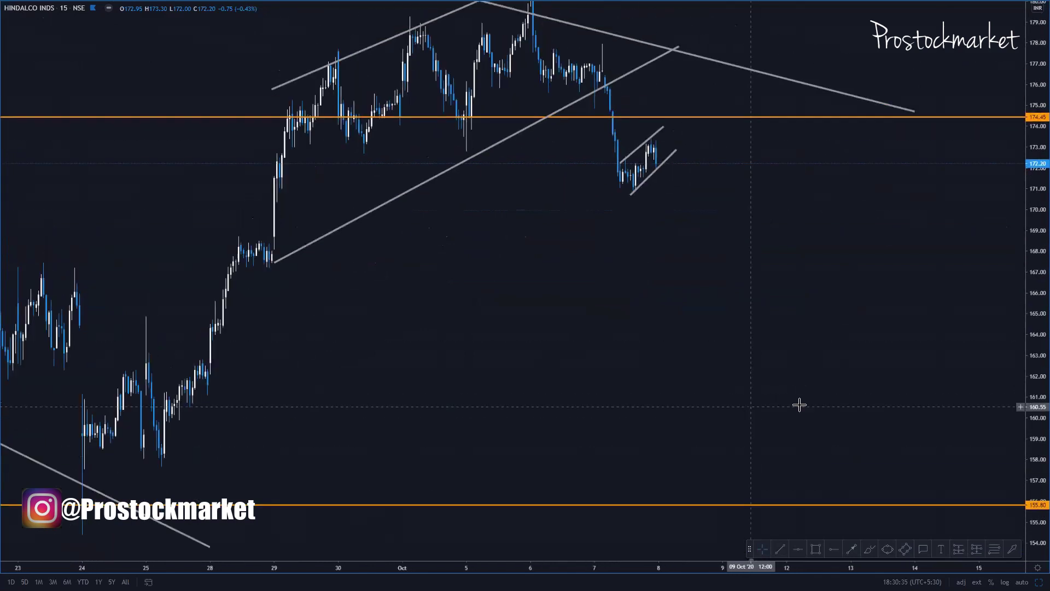
click(976, 550)
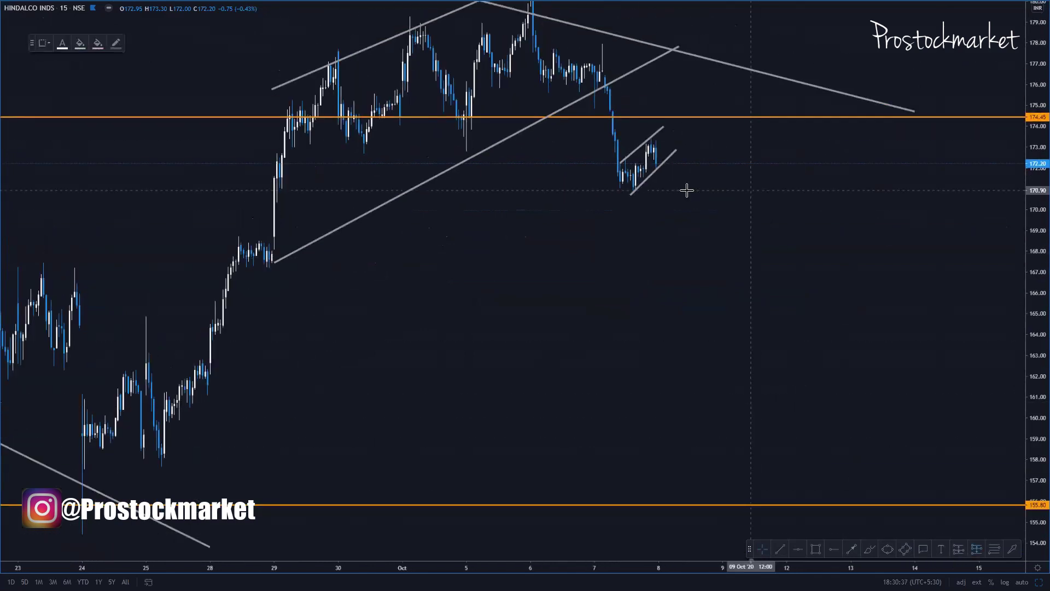
click(675, 184)
right_click(723, 268)
click(900, 250)
drag(750, 222, 763, 265)
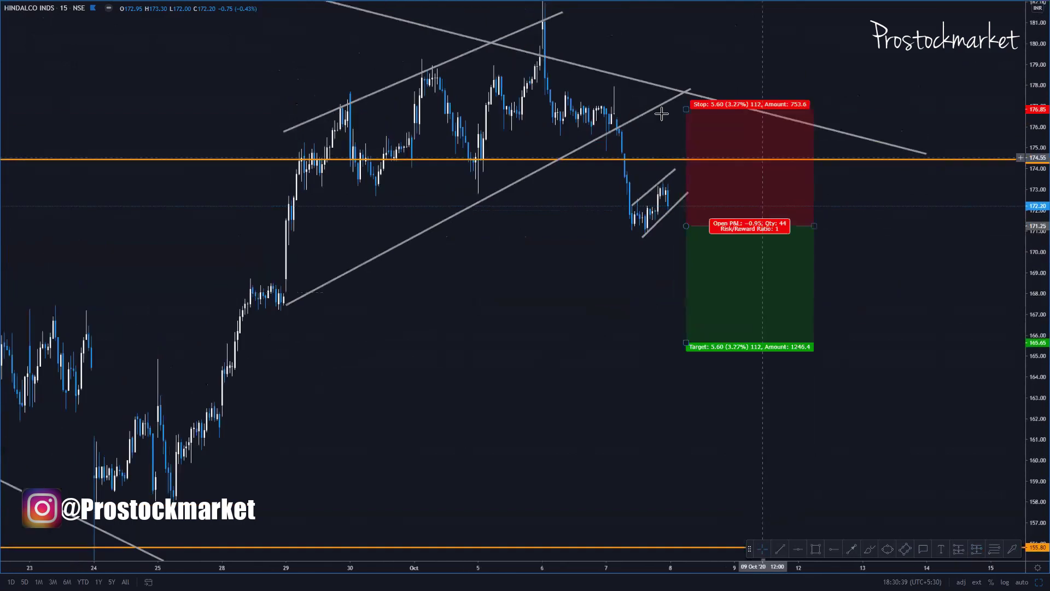
Step: Adjust the short position to a 175.05 stop, a 171.75 entry and a 164.45 target
drag(687, 109, 685, 148)
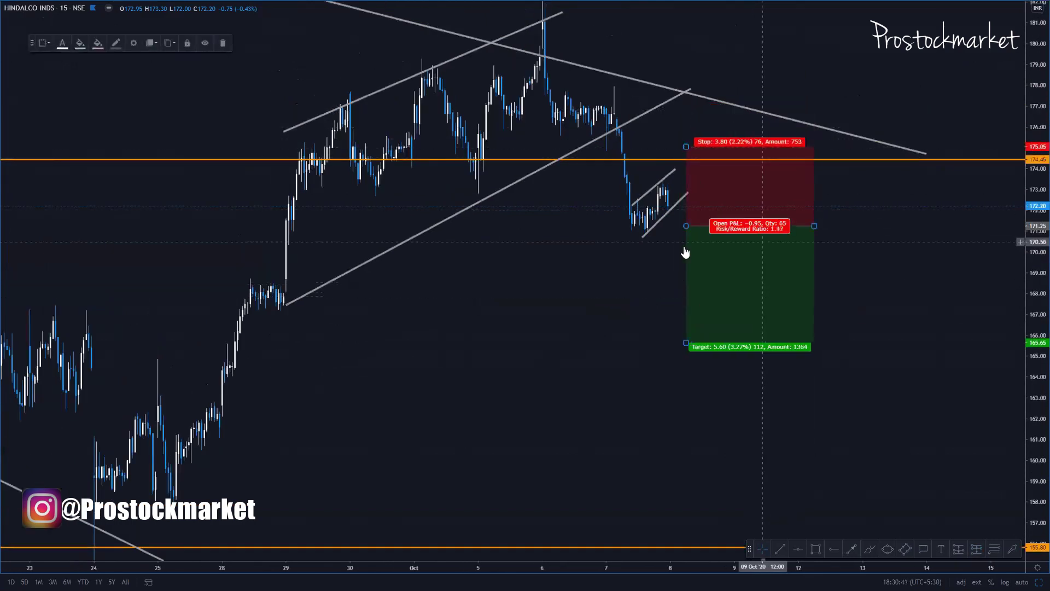
drag(683, 224, 684, 215)
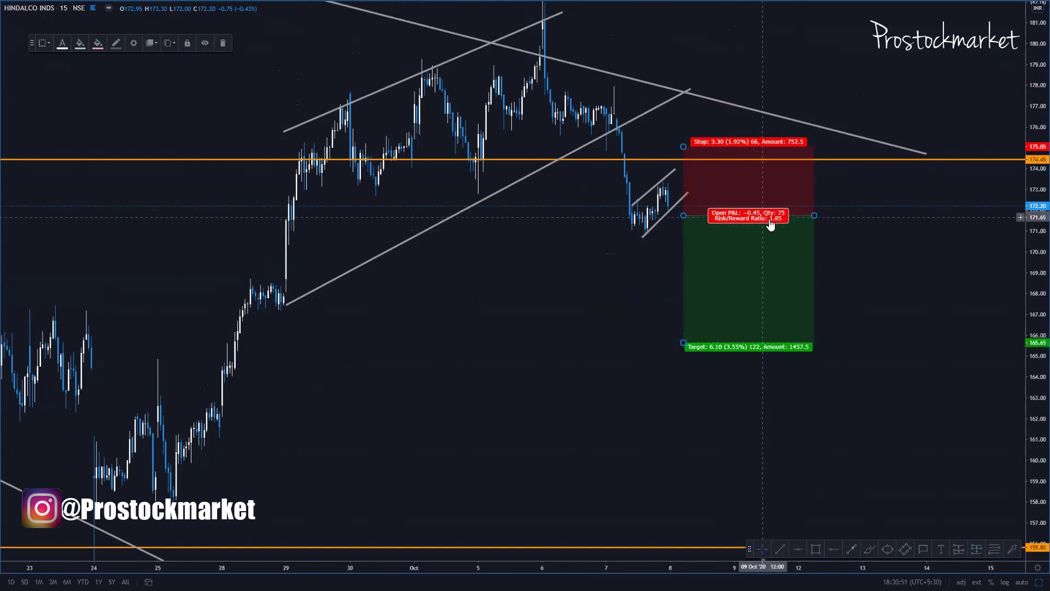
drag(685, 344, 686, 367)
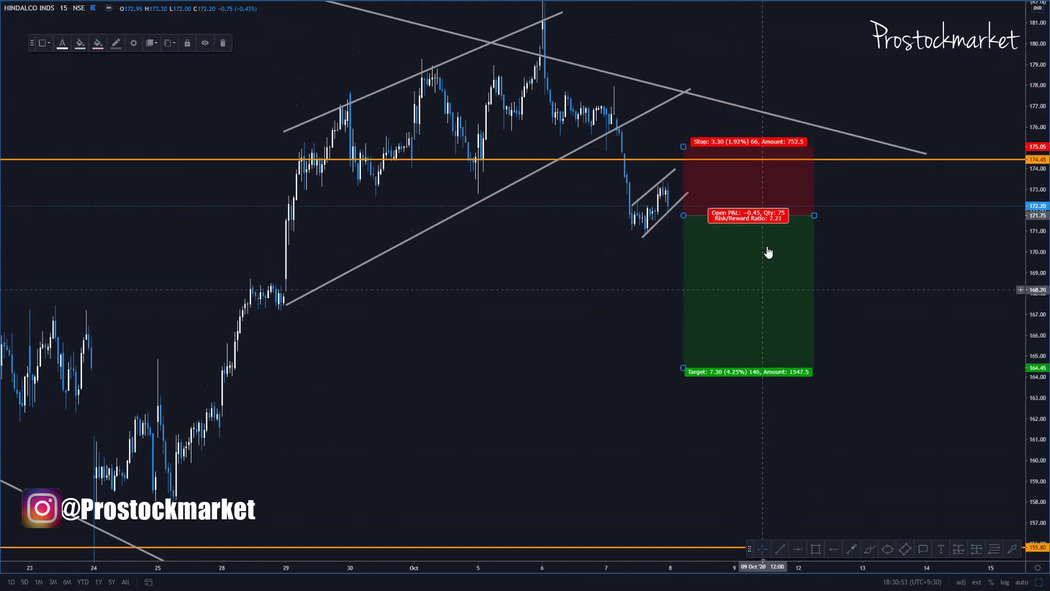
click(869, 266)
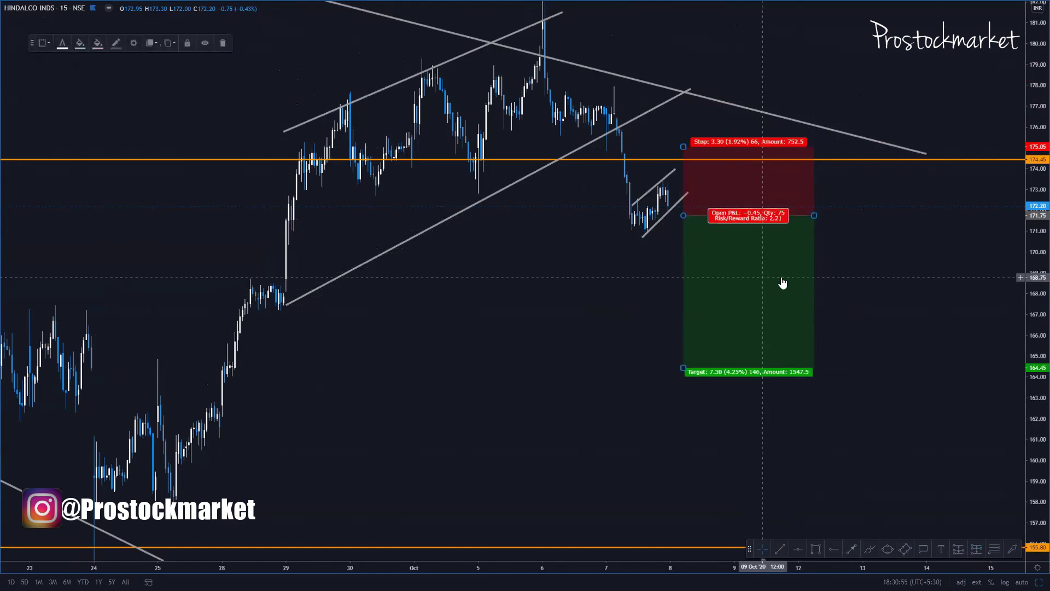
Step: Examine the short position's target against the 155.80 support level and delete the position from the chart
scroll(895, 258, up, 2)
drag(905, 290, 951, 155)
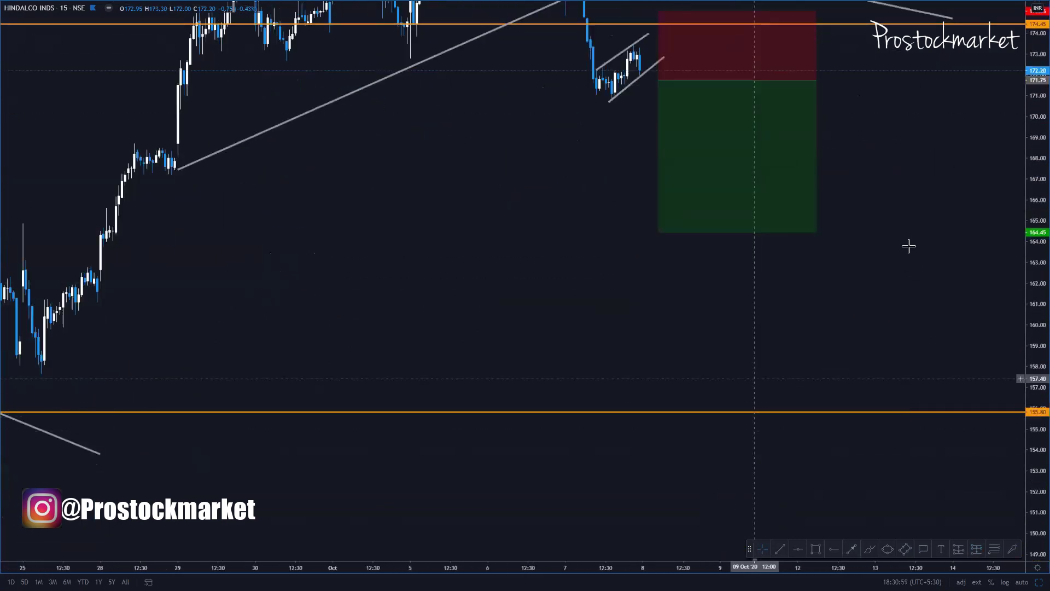
mouse_move(908, 244)
mouse_down()
mouse_move(928, 368)
mouse_move(904, 426)
mouse_up()
click(774, 328)
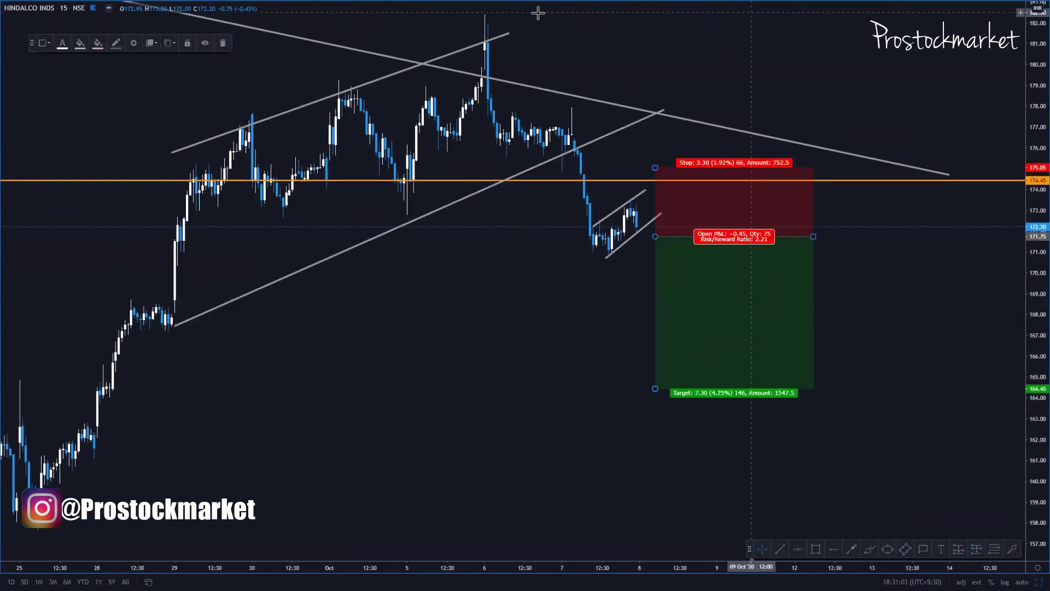
click(906, 304)
click(799, 314)
key(Delete)
Step: Change the chart interval to 5 minutes and bring the small rising channel of 7 October into focus
drag(810, 310, 867, 351)
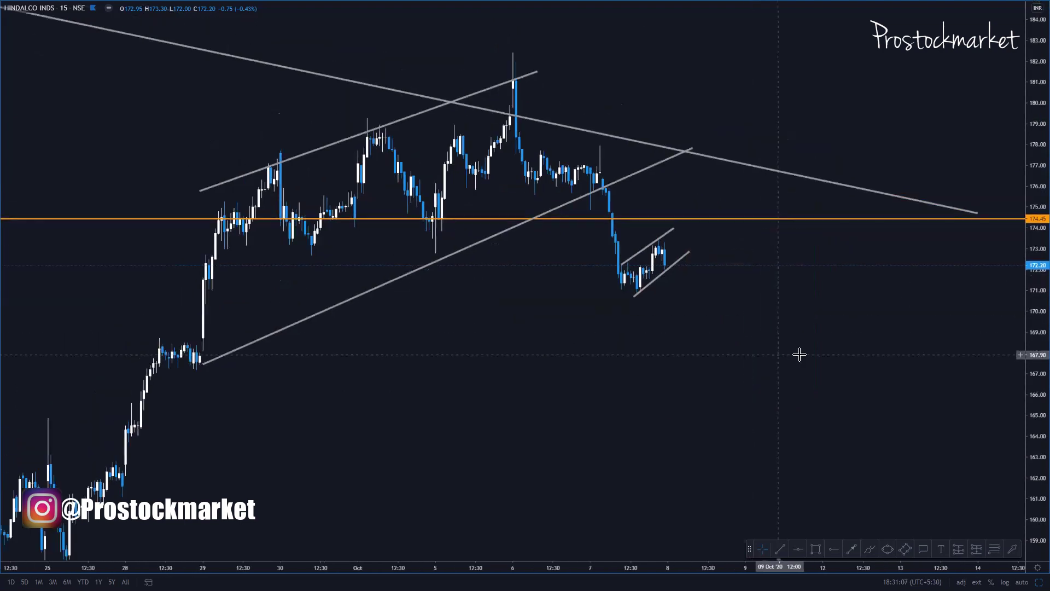
scroll(868, 351, down, 1)
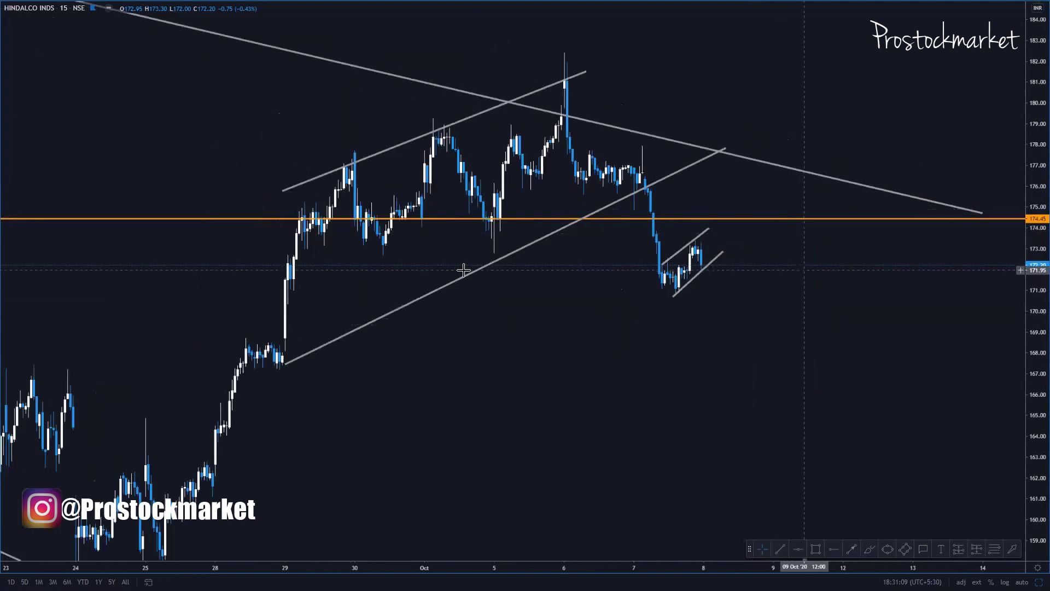
text(5)
key(Return)
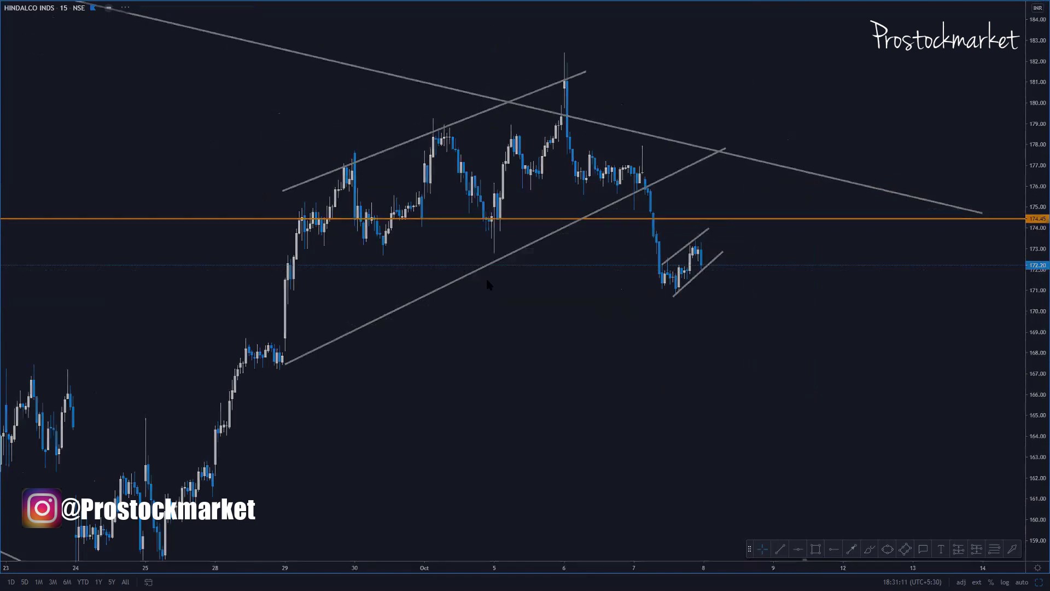
drag(832, 297, 752, 298)
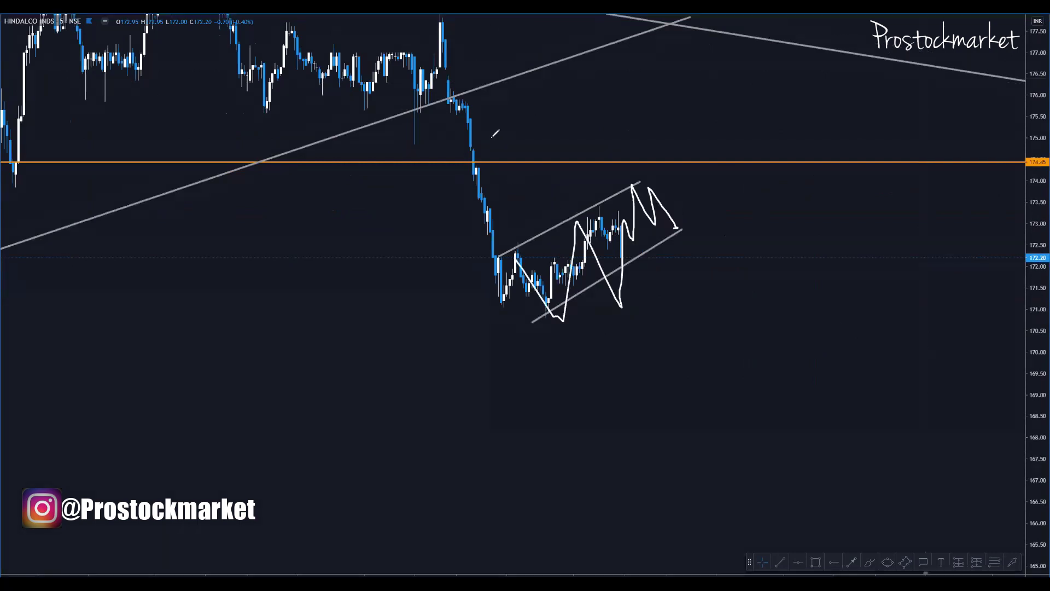
Step: Sketch a line down the decline from about 176 to 171 and an arrow falling from the small channel to about 165, and clear the sketches
drag(469, 98, 542, 296)
drag(683, 219, 814, 573)
drag(768, 514, 838, 496)
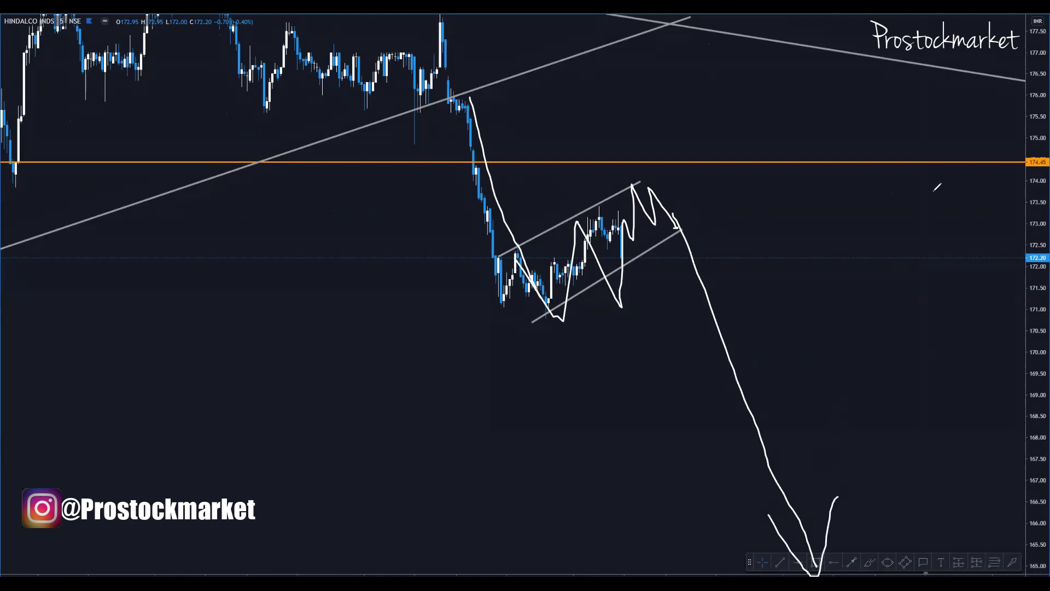
key(Escape)
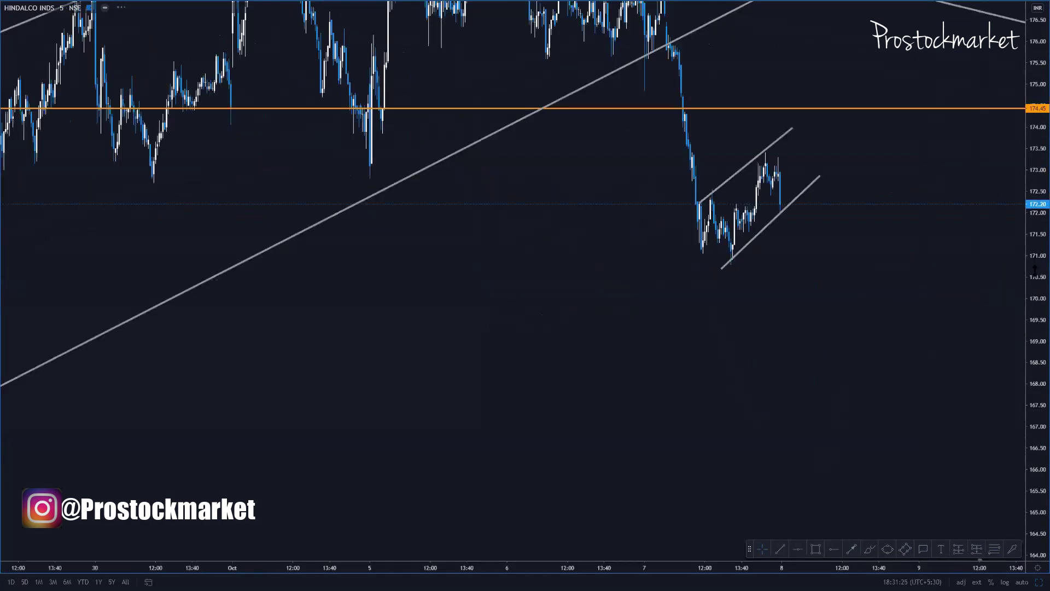
Step: Widen the 5-minute view to show the price action from 28 September to 8 October with both rising channels
drag(1036, 273, 1036, 410)
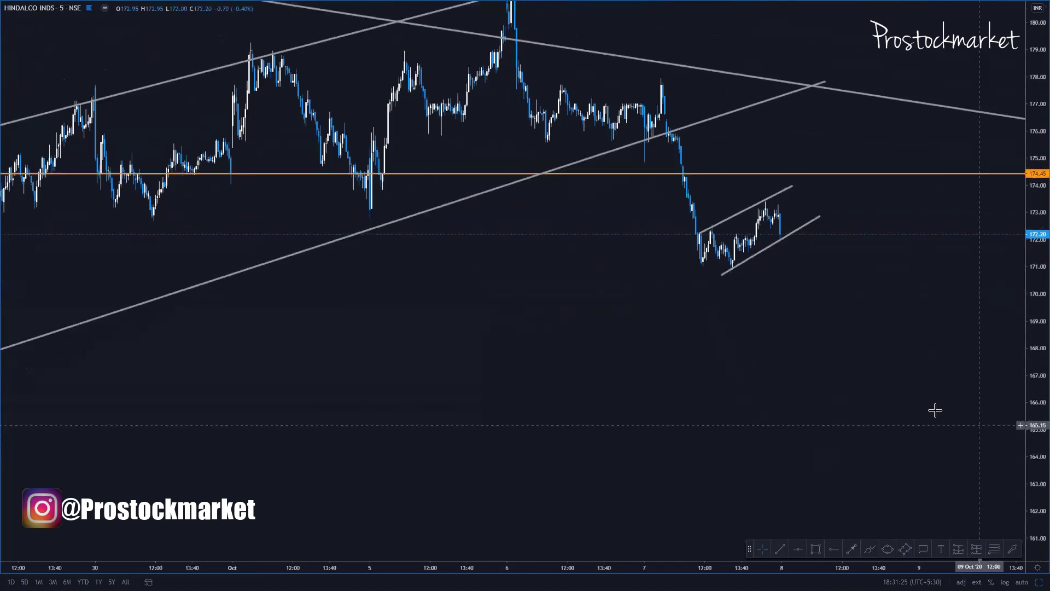
drag(935, 410, 802, 376)
scroll(787, 310, down, 3)
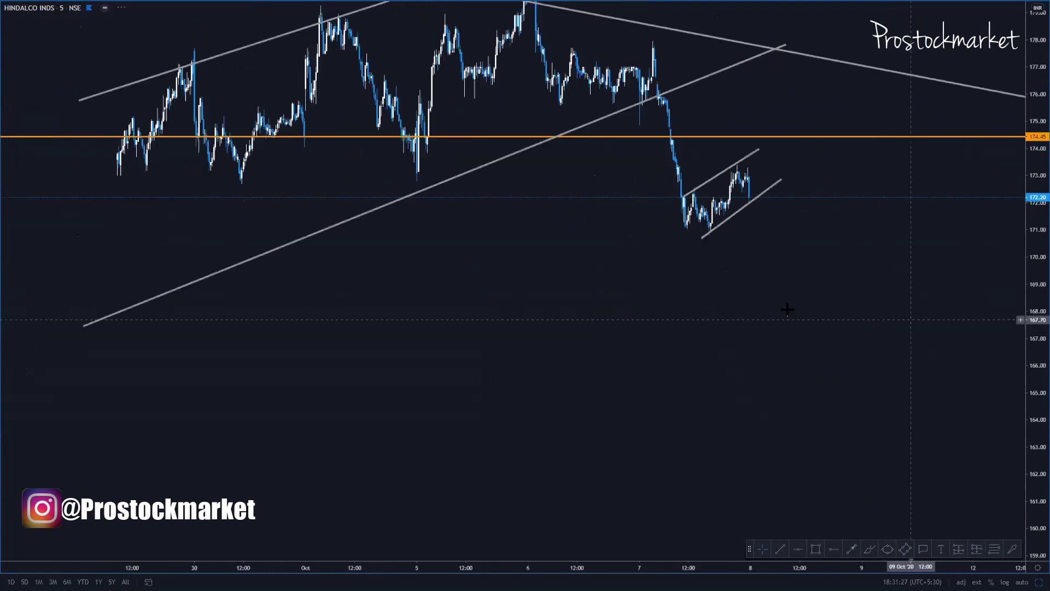
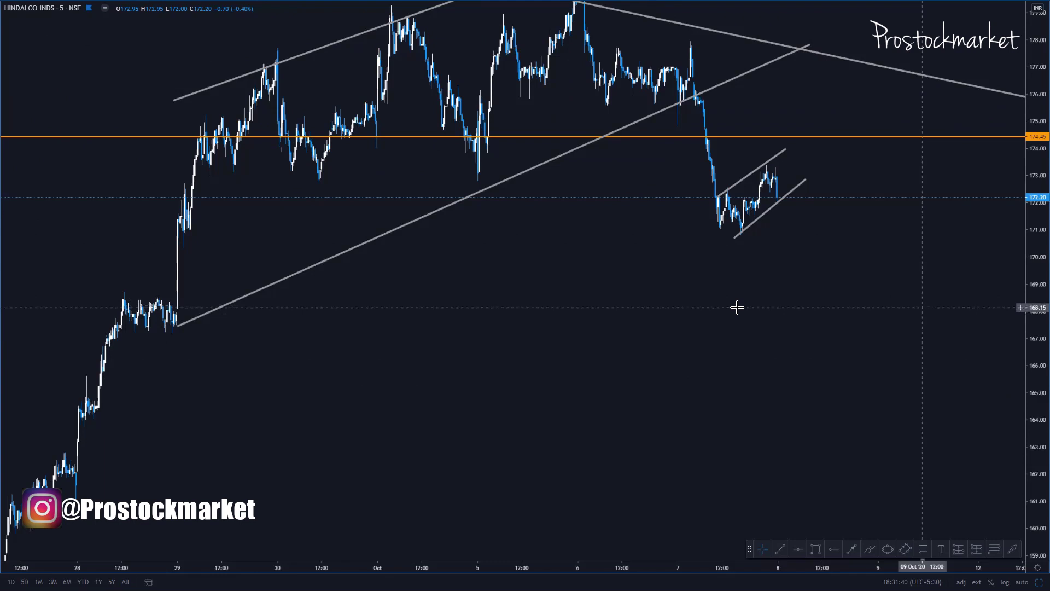
Step: Change the chart interval to 1 hour and widen the view to cover the levels from 133.35 to 204.90
text(1H)
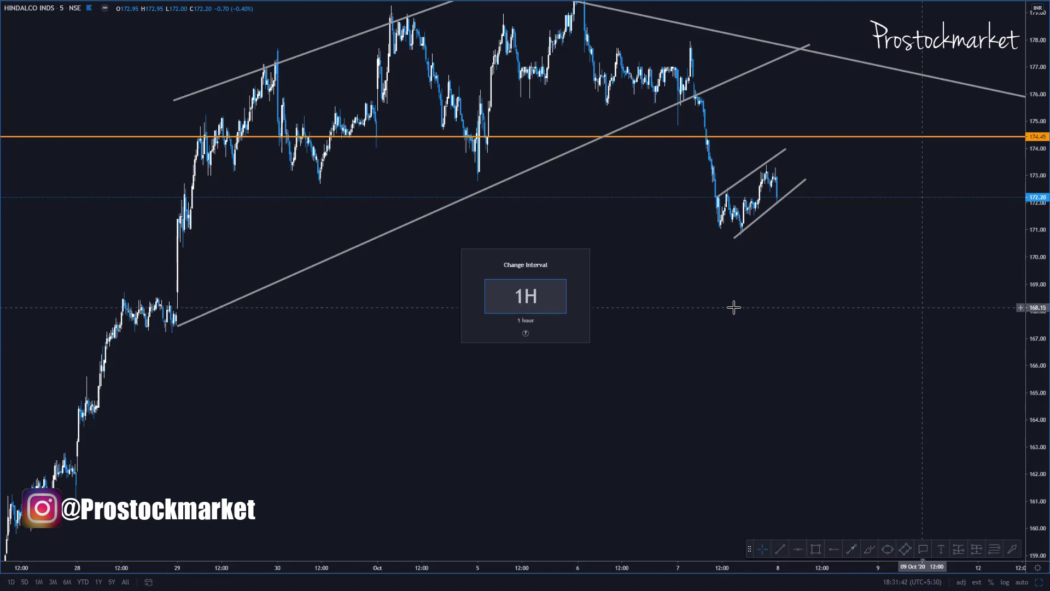
key(Return)
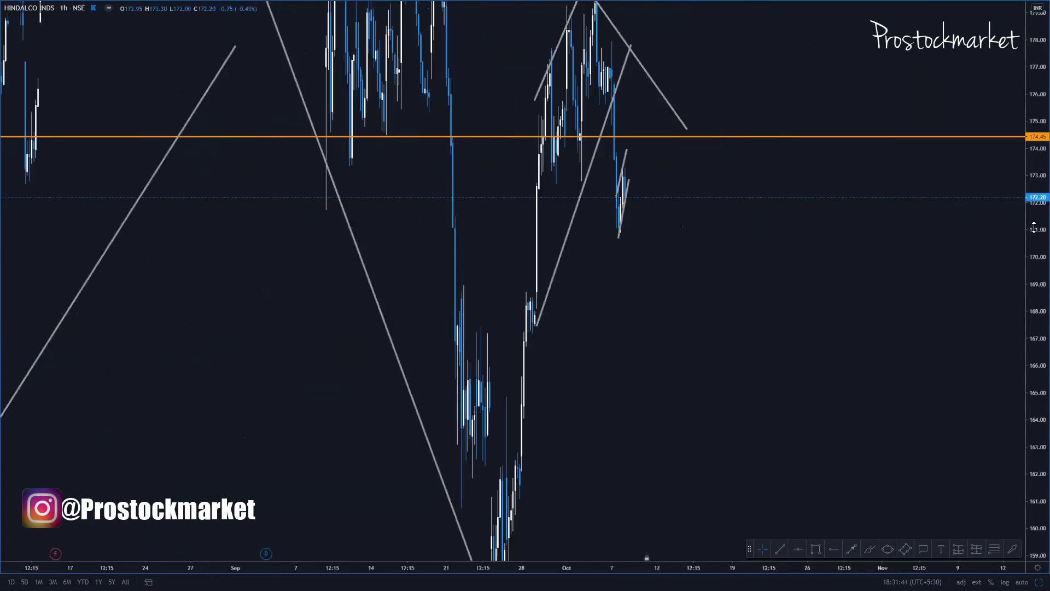
drag(1034, 227, 1034, 456)
scroll(993, 285, down, 5)
drag(1034, 186, 1034, 459)
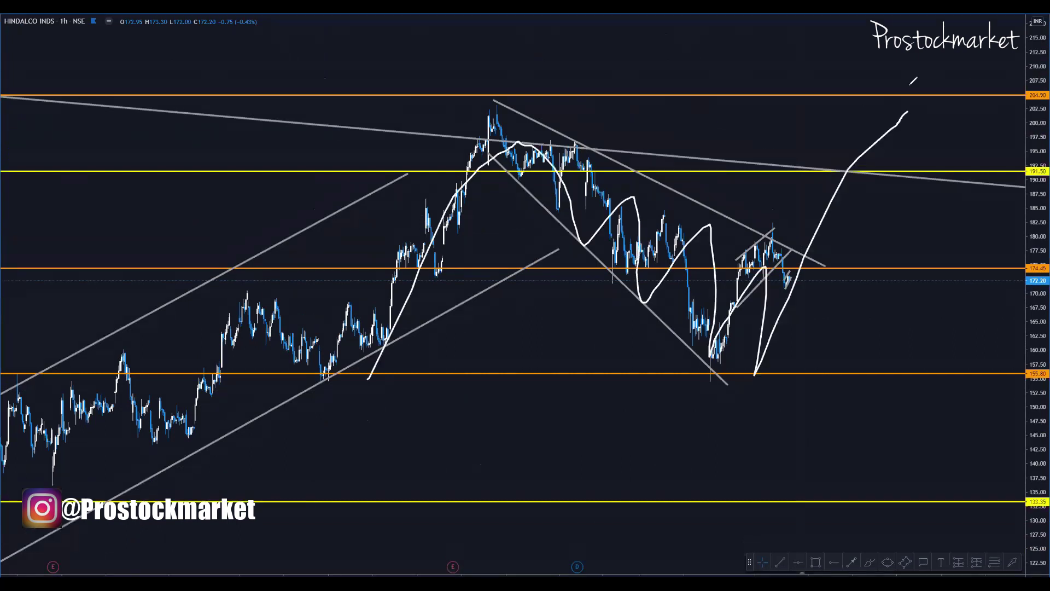
Step: Sketch the projected path with a rebound arrow rising from the 155.80 support towards 204.90, and clear the sketch
drag(862, 104, 942, 175)
mouse_move(934, 74)
mouse_down()
mouse_move(941, 67)
mouse_move(955, 112)
mouse_move(924, 123)
mouse_move(955, 93)
mouse_move(960, 103)
mouse_up()
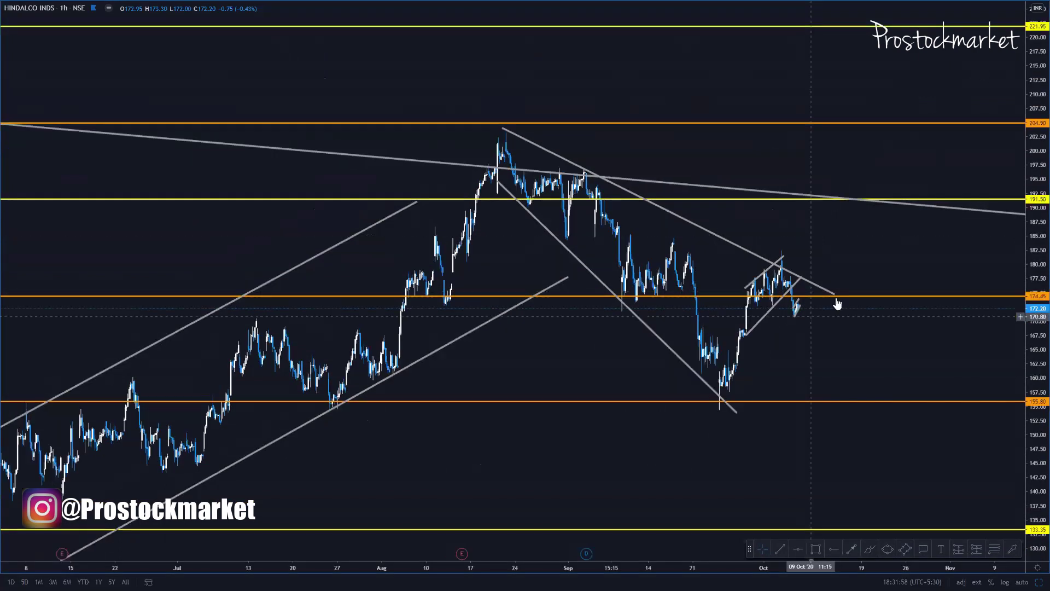
Step: Draw a descending zigzag of trend lines from the latest 1-hour candles, with peaks at about 175, 173 and 171, ending at about 165
scroll(837, 303, up, 5)
drag(1033, 352, 1033, 180)
scroll(789, 219, up, 4)
drag(701, 206, 886, 160)
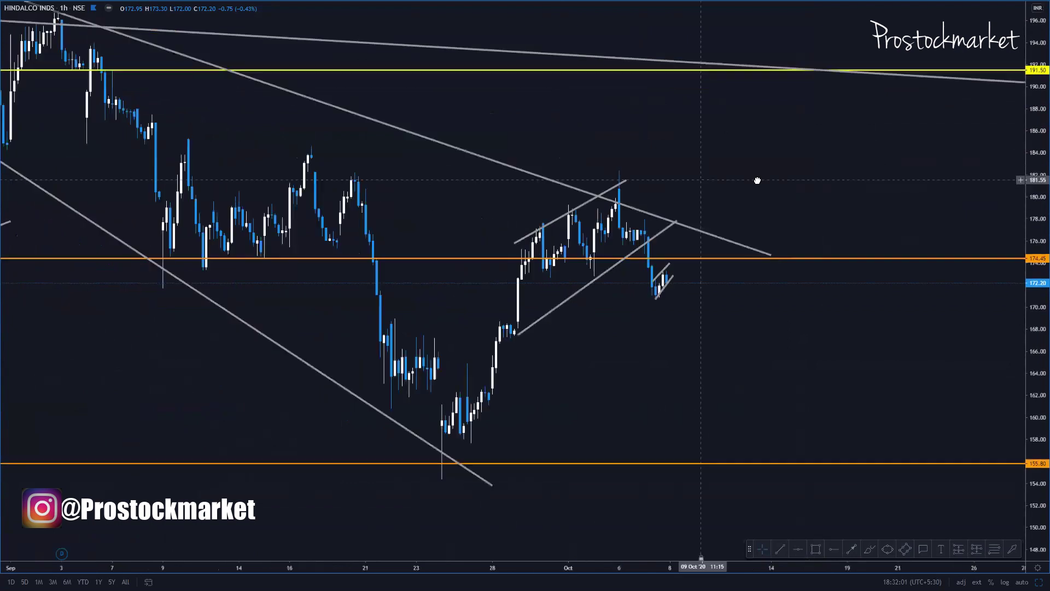
click(782, 549)
click(667, 290)
click(699, 249)
click(685, 321)
click(726, 270)
click(722, 345)
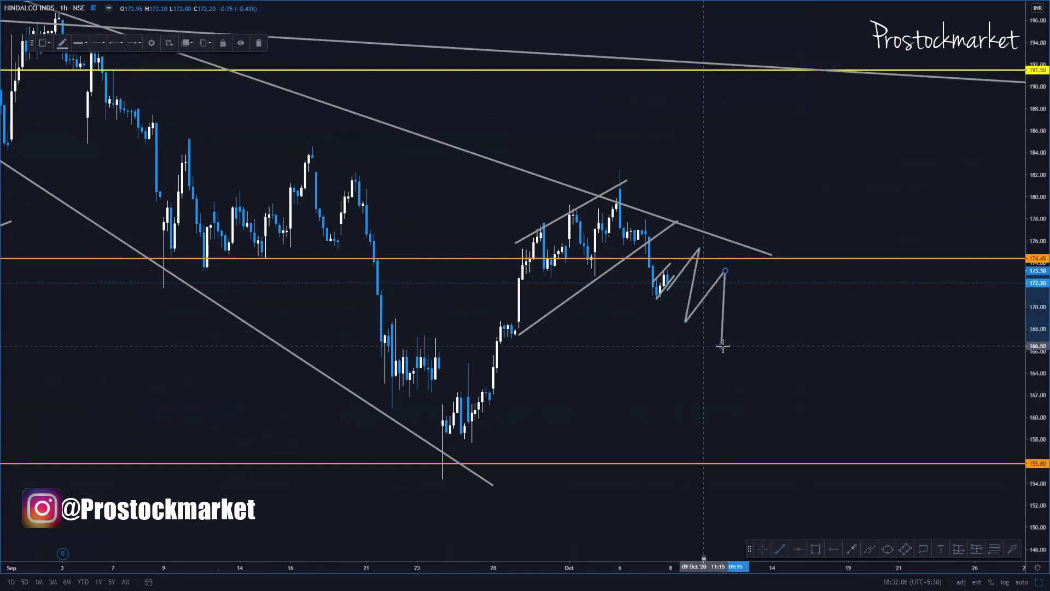
click(769, 292)
click(770, 360)
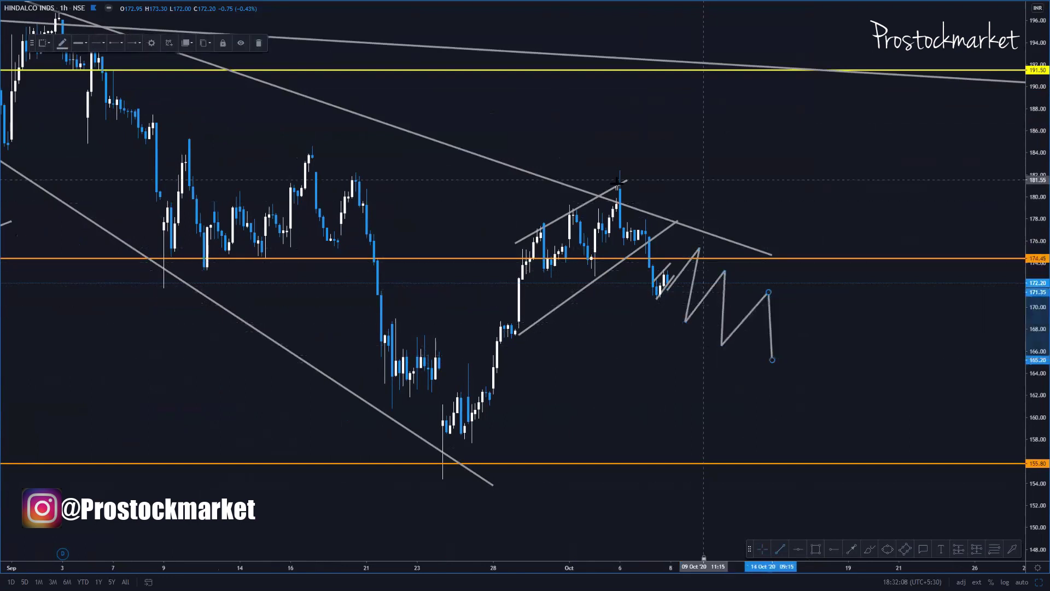
Step: Enclose the zigzag in a falling channel, with an upper line from the 6 October high and a lower line from 173.70 to 164.60
click(614, 175)
click(789, 309)
click(580, 266)
click(768, 366)
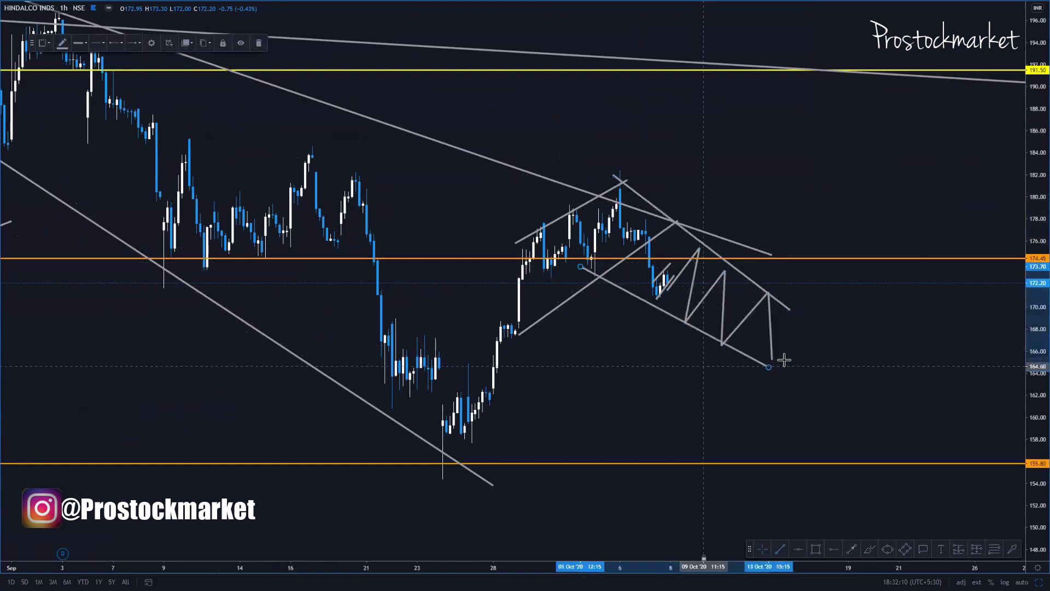
Step: Draw a rising arrow from the end of the zigzag at about 165 to the 191.50 level, with an arrowhead
click(783, 360)
click(890, 80)
click(859, 96)
click(887, 78)
click(890, 79)
click(902, 117)
key(Escape)
Step: Sketch a decline from the small channel to a circle at the 155.80 support and an arrow pointing at the larger rising channel's upper line
drag(860, 185, 873, 228)
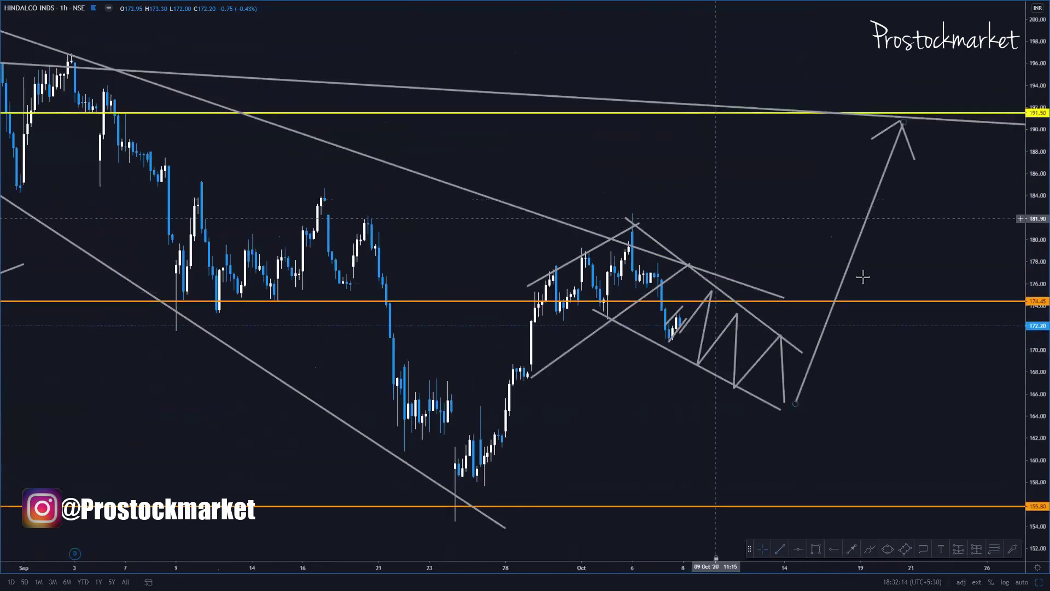
drag(769, 227, 744, 183)
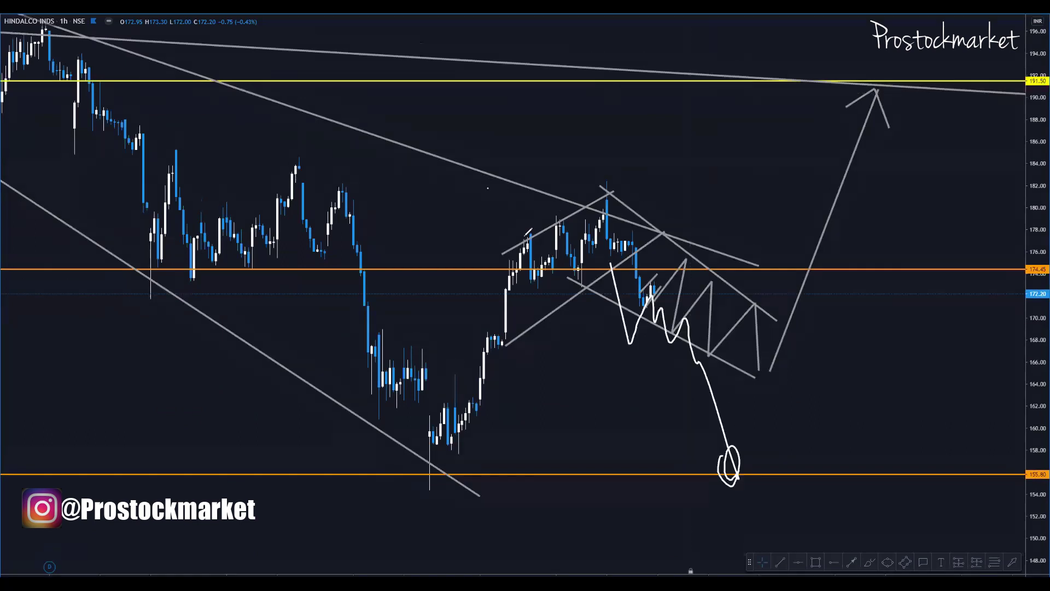
drag(487, 189, 532, 237)
drag(500, 220, 540, 203)
mouse_move(654, 281)
mouse_down()
mouse_move(706, 422)
mouse_move(740, 451)
mouse_up()
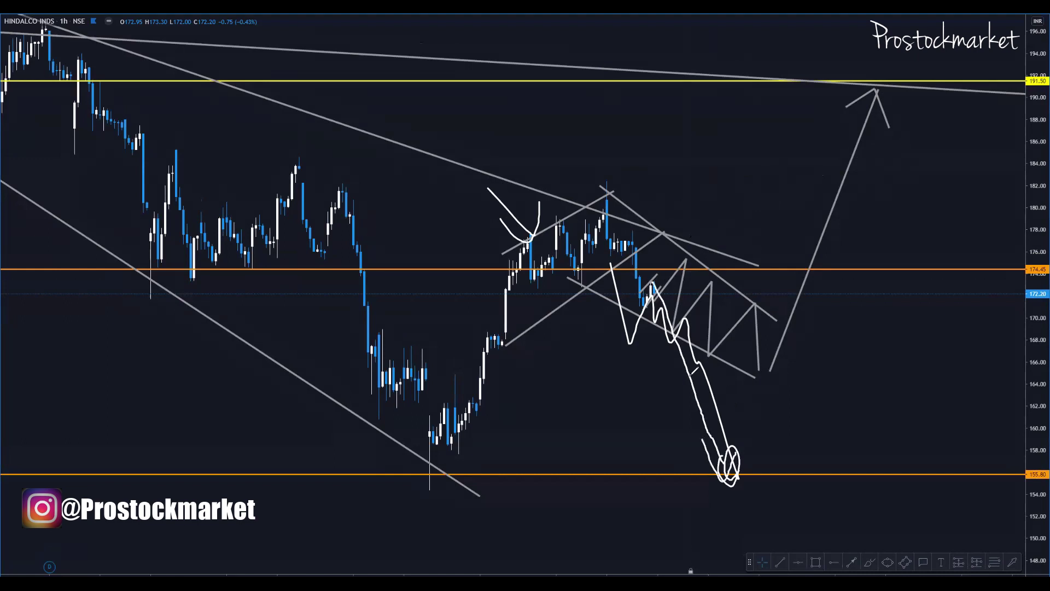
Step: Sketch the zigzag and rise to 191.50, add arrows at the falling trend line, and clear all freehand sketches
mouse_move(635, 227)
mouse_down()
mouse_move(711, 255)
mouse_move(748, 353)
mouse_move(879, 116)
mouse_move(909, 144)
mouse_up()
drag(937, 84, 951, 83)
mouse_move(582, 127)
mouse_down()
mouse_move(546, 164)
mouse_move(558, 177)
mouse_up()
drag(531, 163, 524, 169)
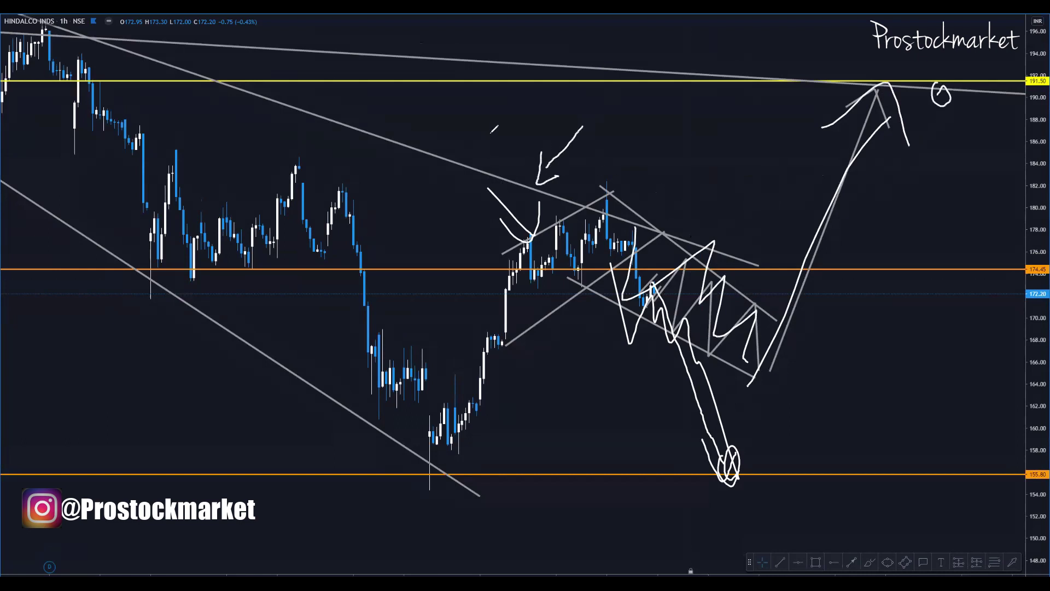
mouse_move(508, 126)
mouse_down()
mouse_move(475, 164)
mouse_move(495, 154)
mouse_up()
mouse_move(745, 283)
mouse_down()
mouse_move(769, 216)
mouse_move(790, 209)
mouse_up()
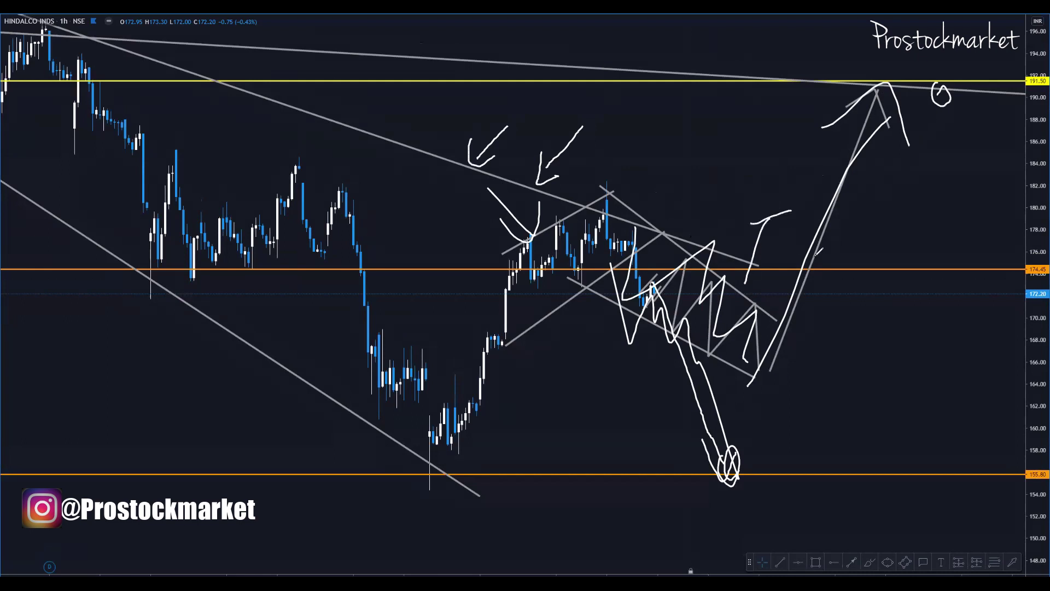
drag(787, 75, 796, 98)
drag(895, 241, 894, 414)
key(Escape)
Step: Widen the 1-hour view to show August to November with the 155.80 and 204.90 levels and the projected arrow
scroll(862, 155, down, 5)
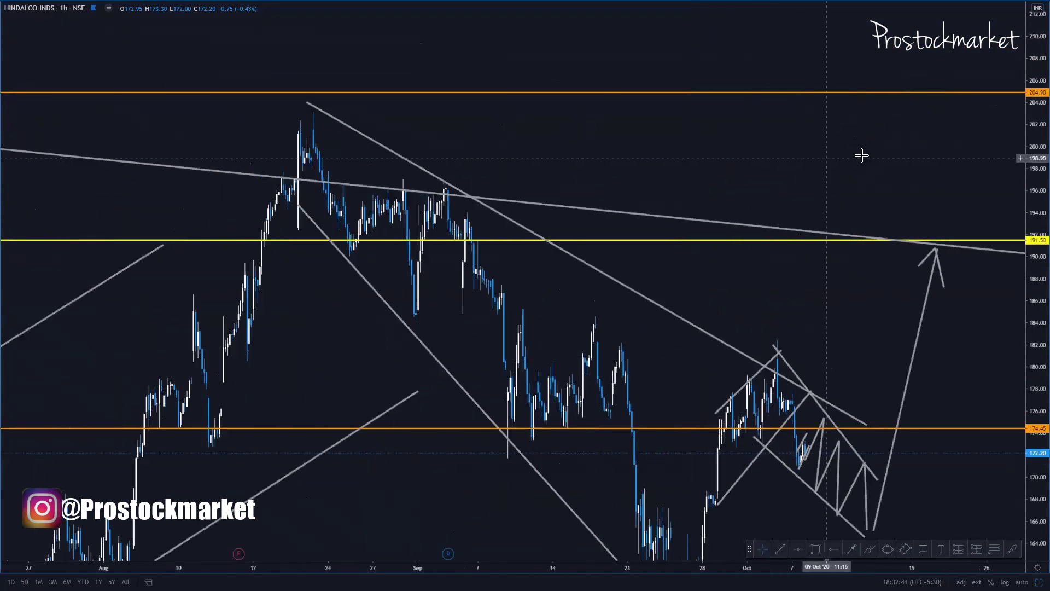
drag(1035, 180, 1034, 279)
drag(943, 198, 894, 161)
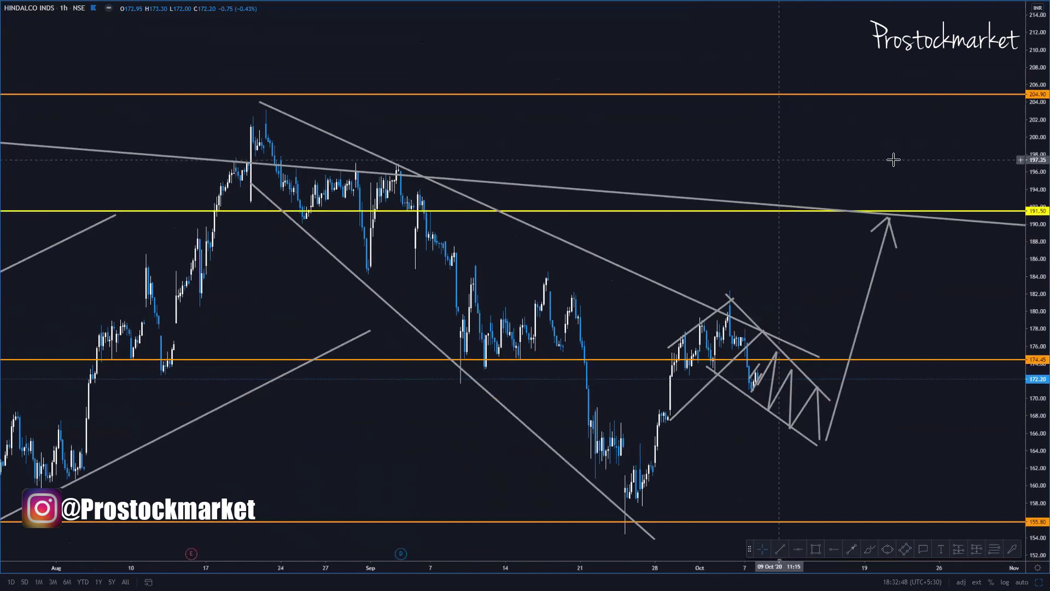